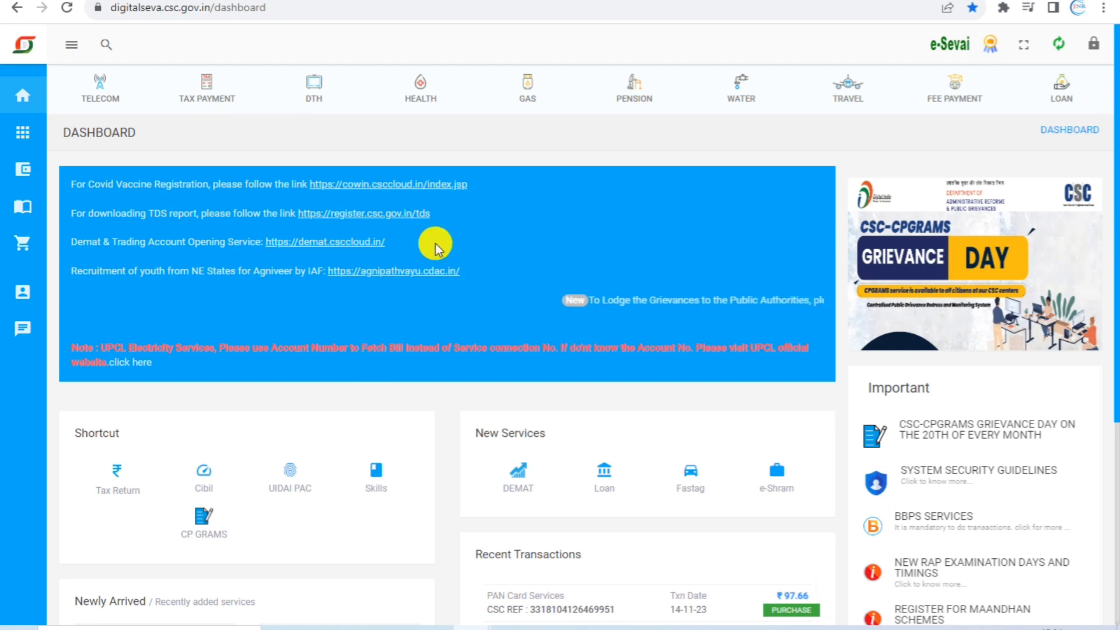
Step: Search the portal's services for "card print" and open Application Form for Card Print
left_click(108, 48)
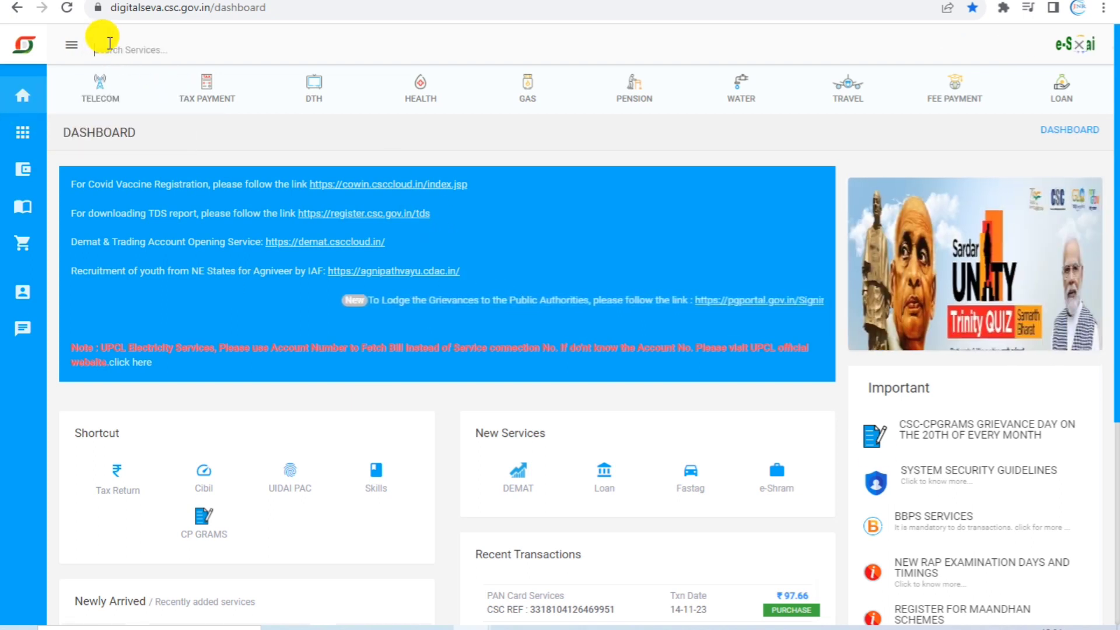
type("card pri")
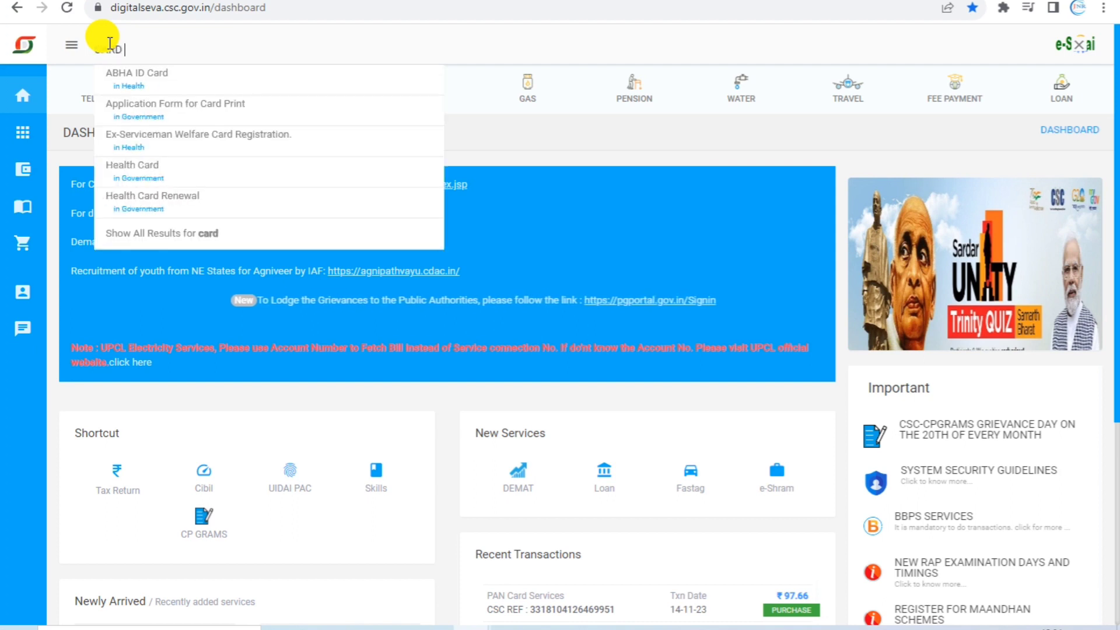
type("nt")
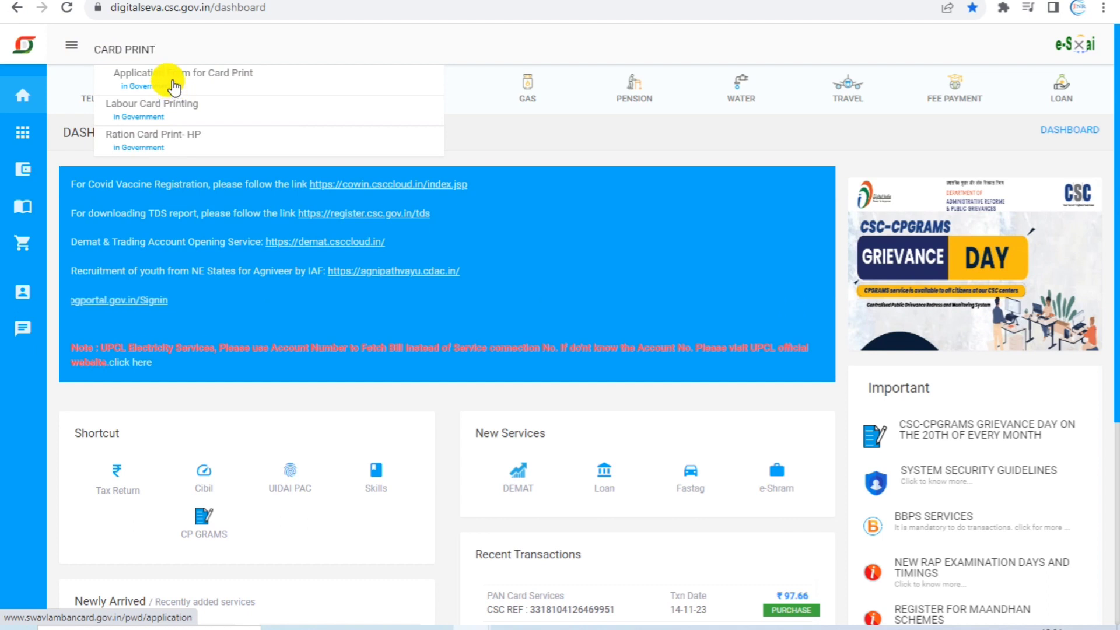
left_click(186, 77)
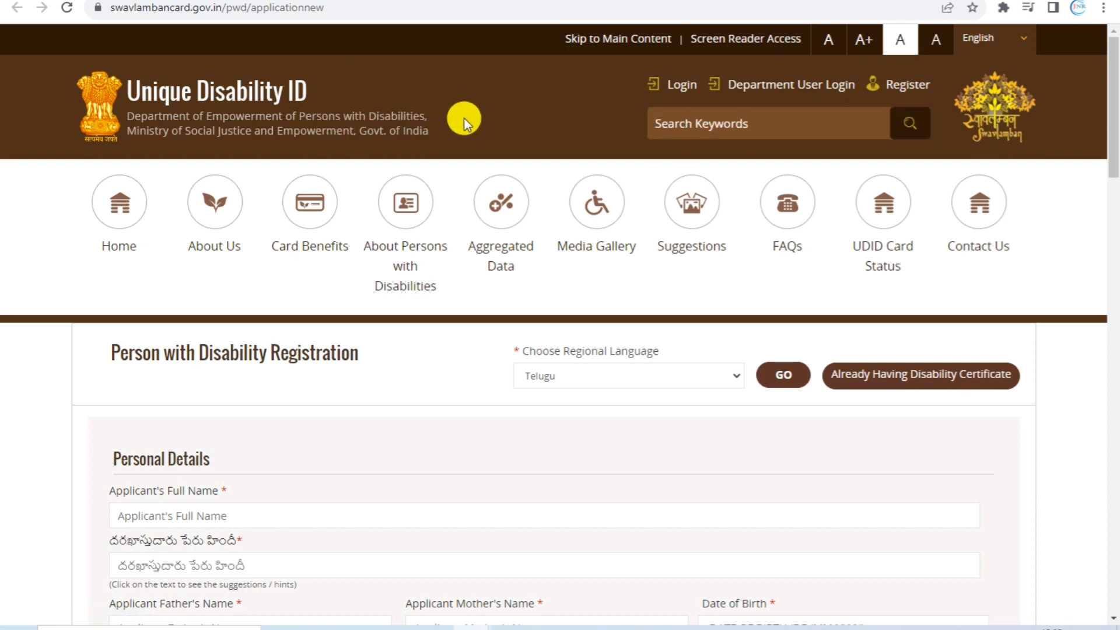
Step: Read the Card Benefits page of the Unique Disability ID site and return to the registration form
left_click(316, 220)
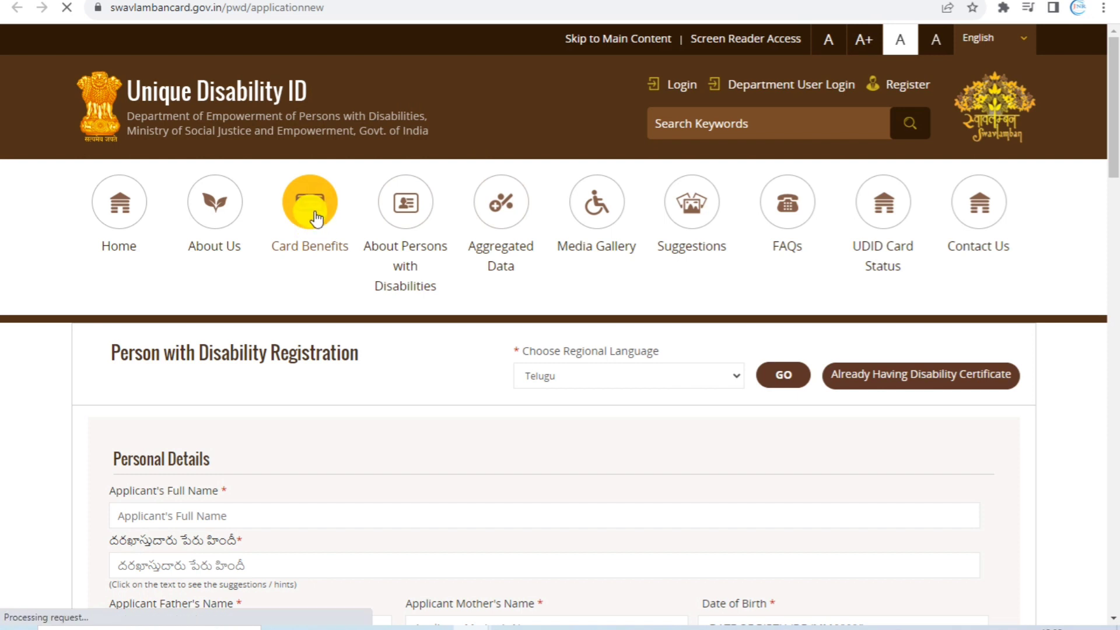
scroll(542, 320, "down", 1)
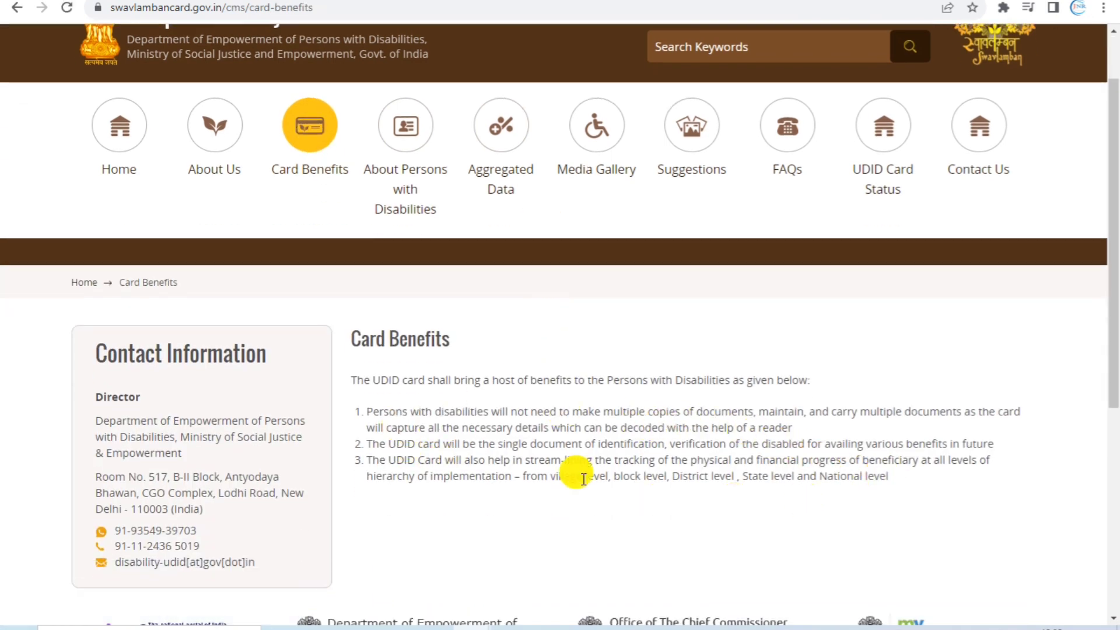
scroll(476, 291, "down", 1)
scroll(514, 328, "up", 2)
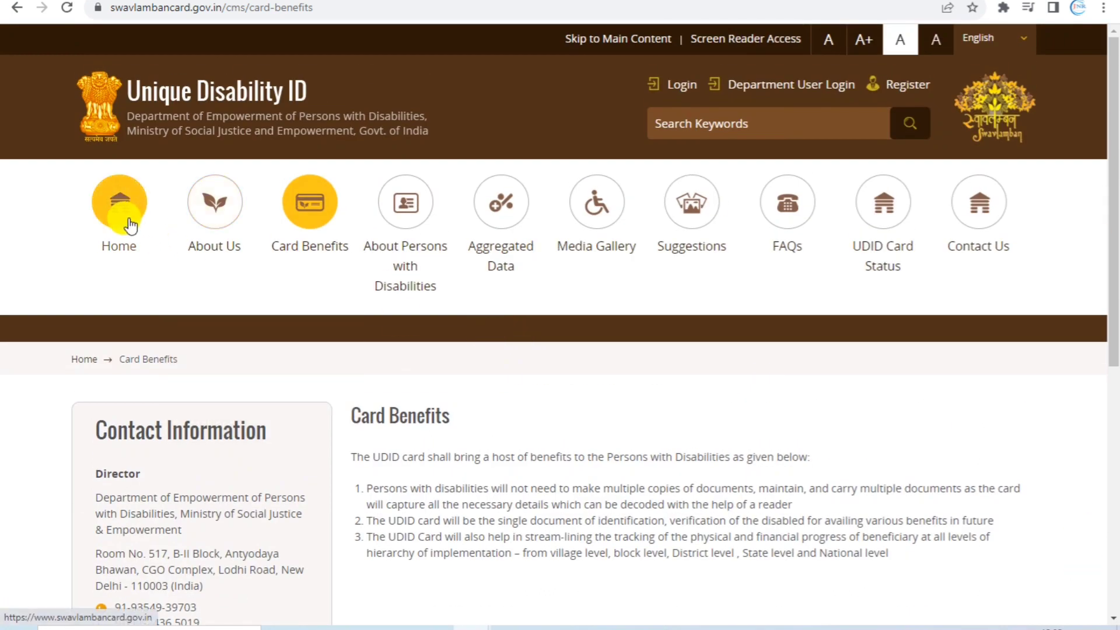
left_click(130, 225)
Step: Set the applicant's Category to OBC in the Personal Details section
scroll(213, 328, "down", 3)
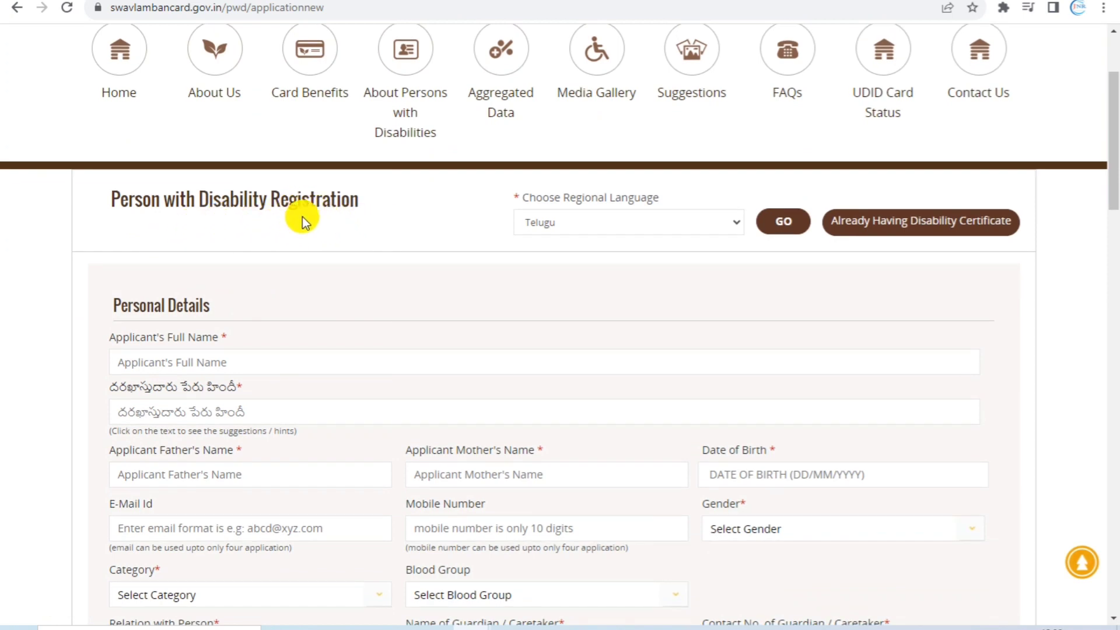
scroll(580, 279, "down", 1)
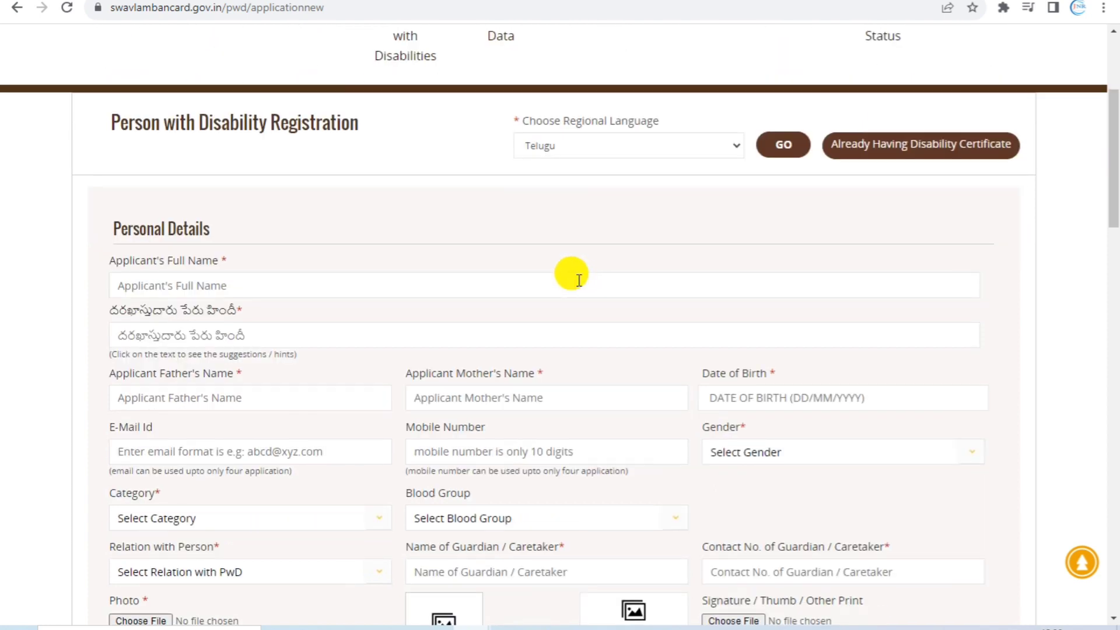
scroll(175, 245, "down", 1)
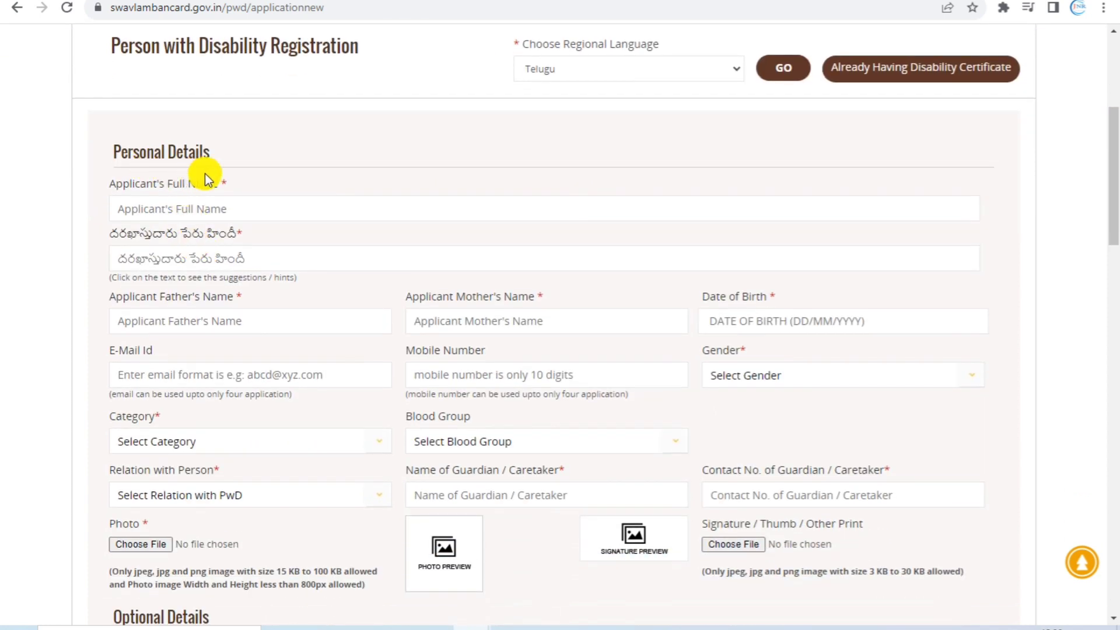
scroll(250, 175, "down", 1)
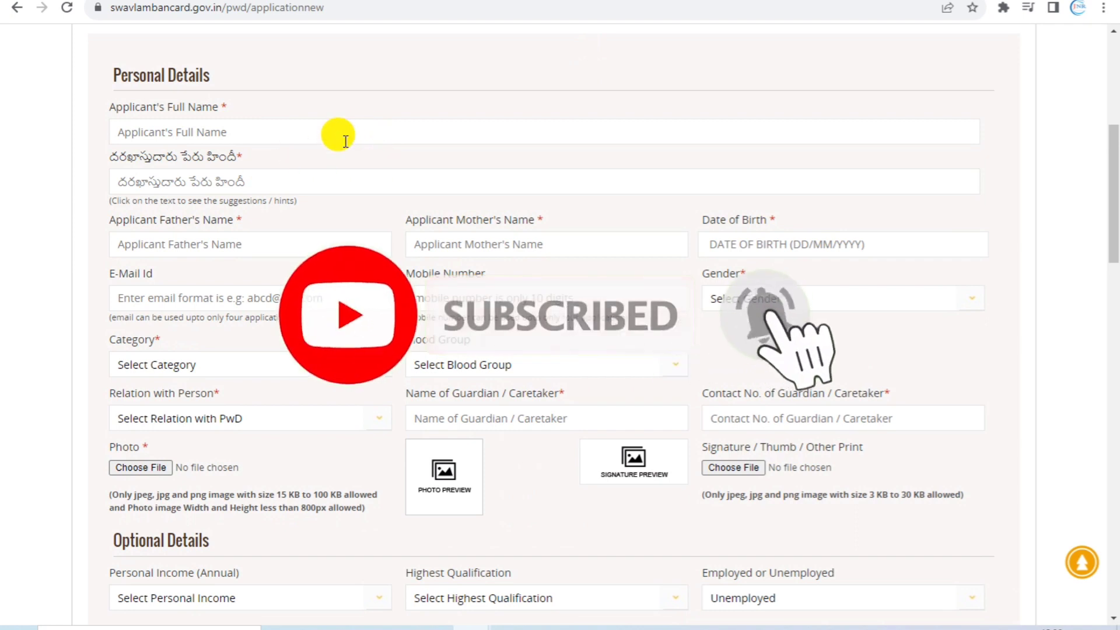
scroll(344, 143, "down", 1)
scroll(120, 161, "up", 1)
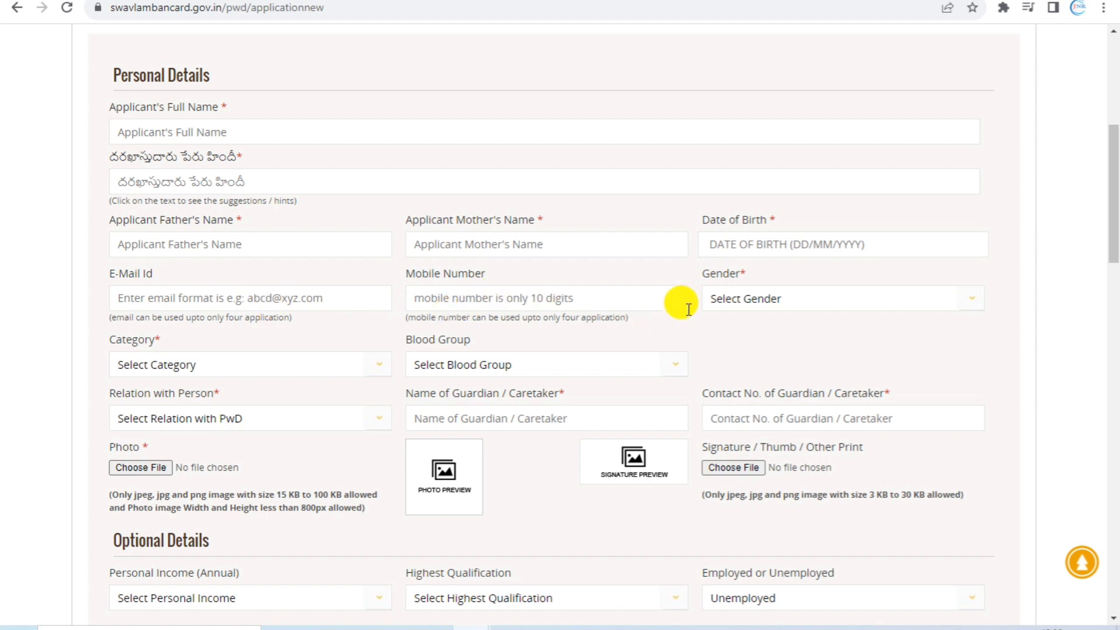
scroll(744, 291, "down", 1)
left_click(292, 290)
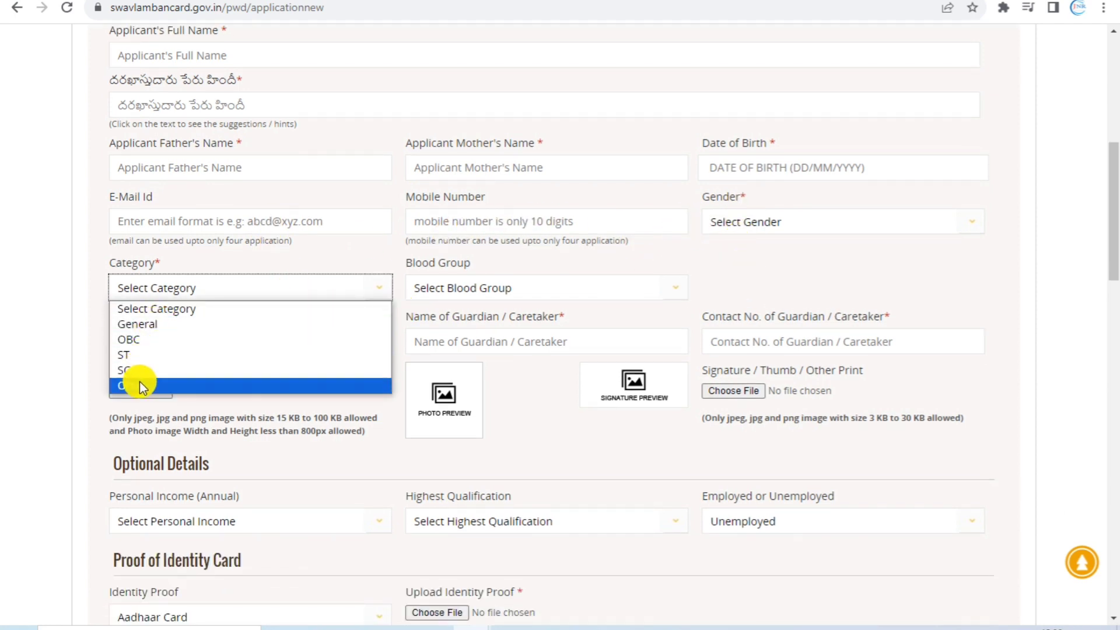
left_click(159, 344)
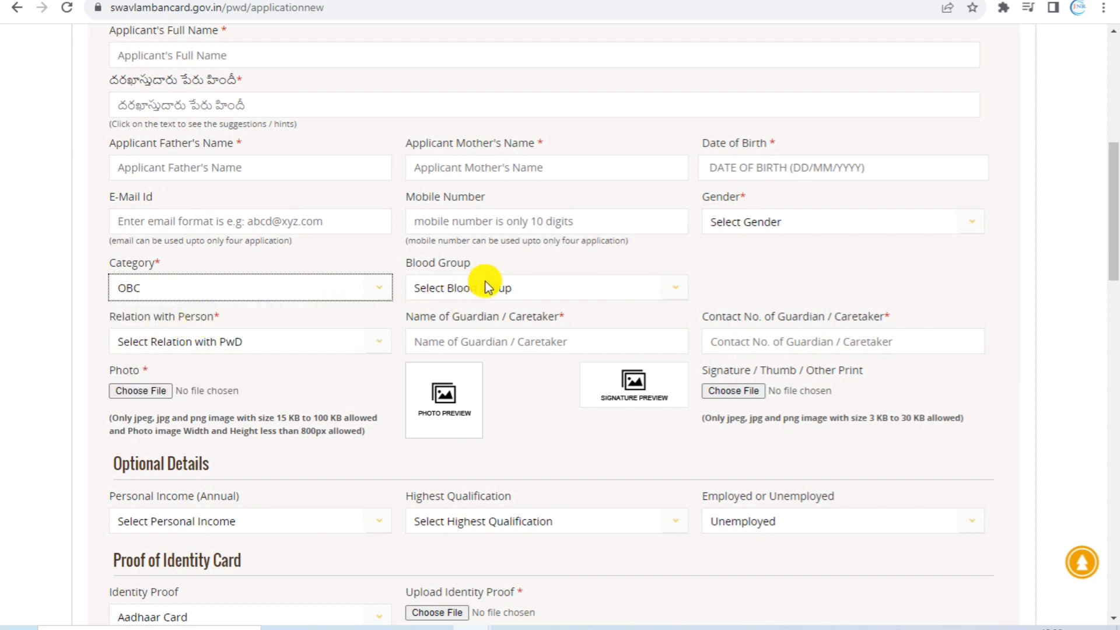
Step: Look through the available options for Relation with Person in the Personal Details section
scroll(271, 343, "down", 1)
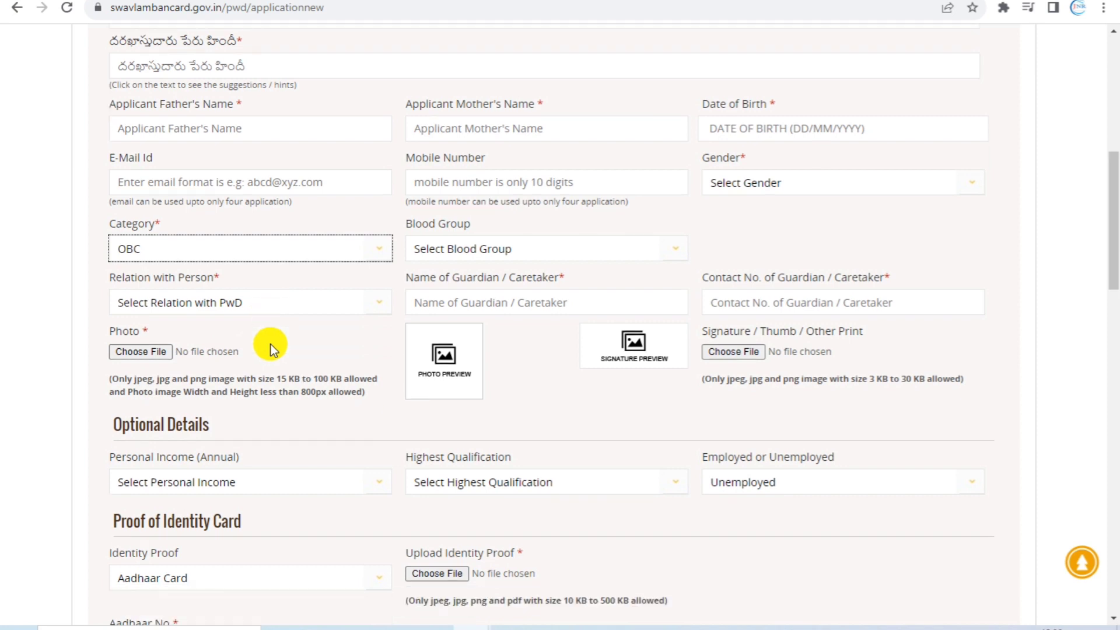
left_click(307, 270)
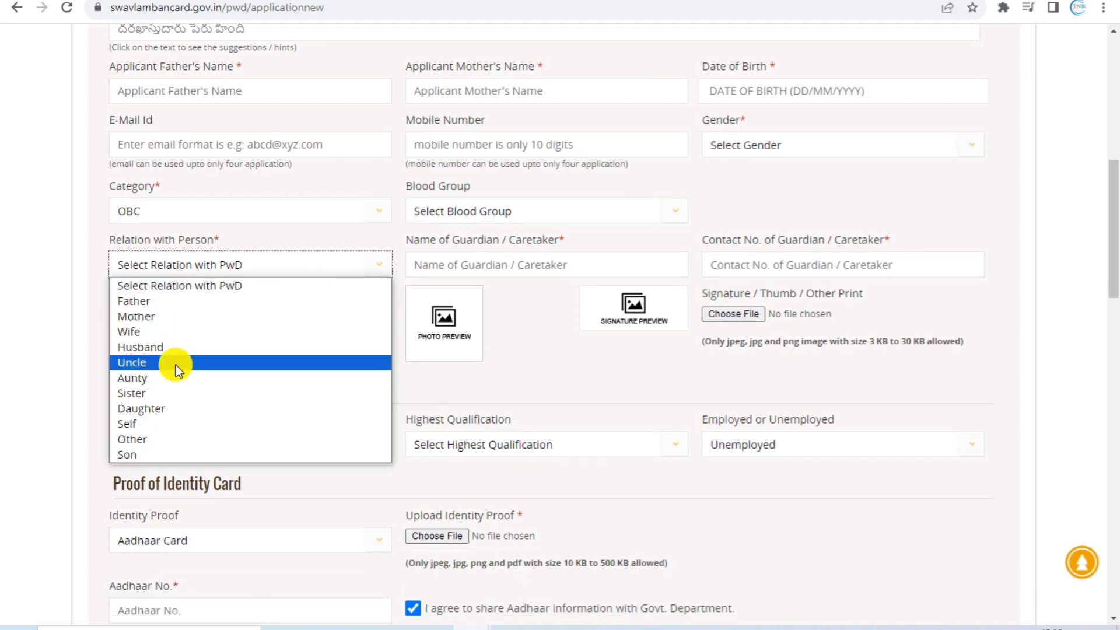
left_click(382, 264)
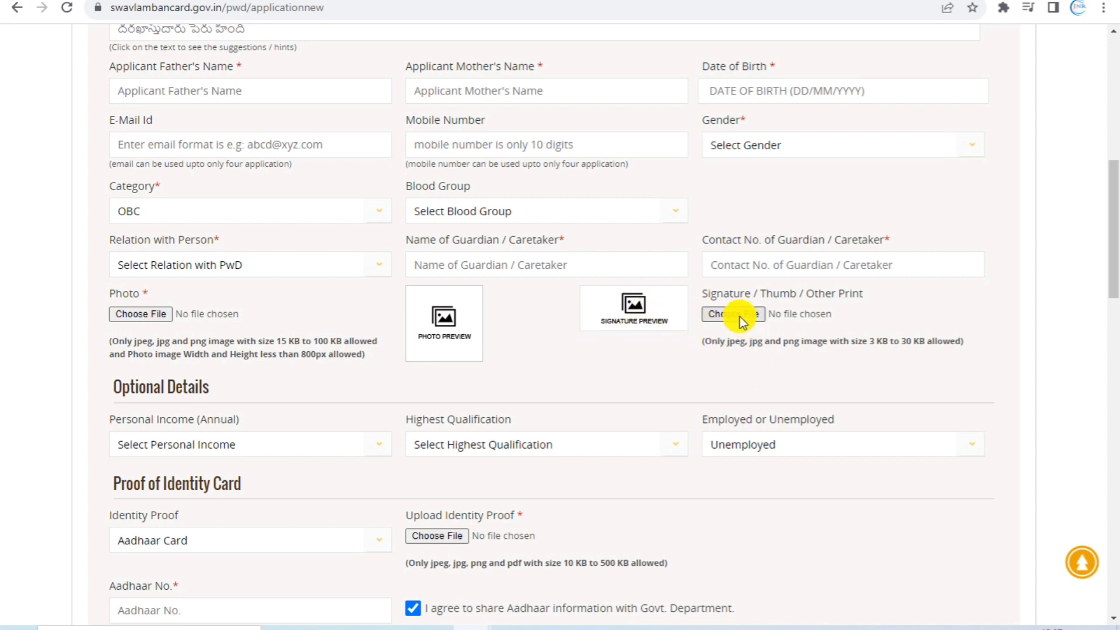
Step: Review the annual Personal Income and Highest Qualification options in the Optional Details section
scroll(318, 338, "down", 5)
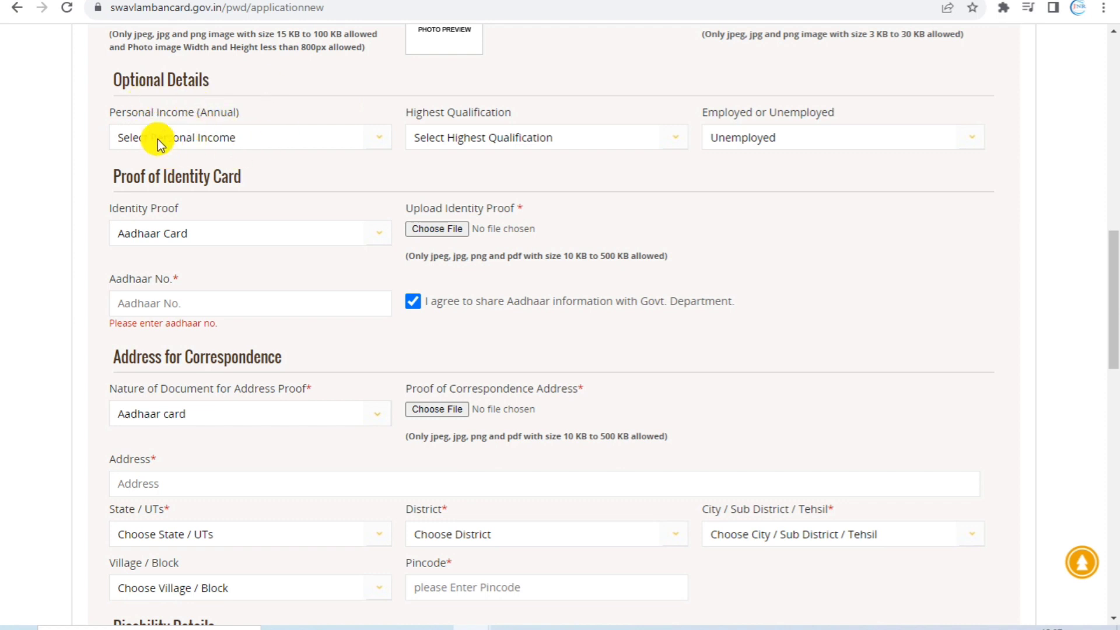
left_click(186, 138)
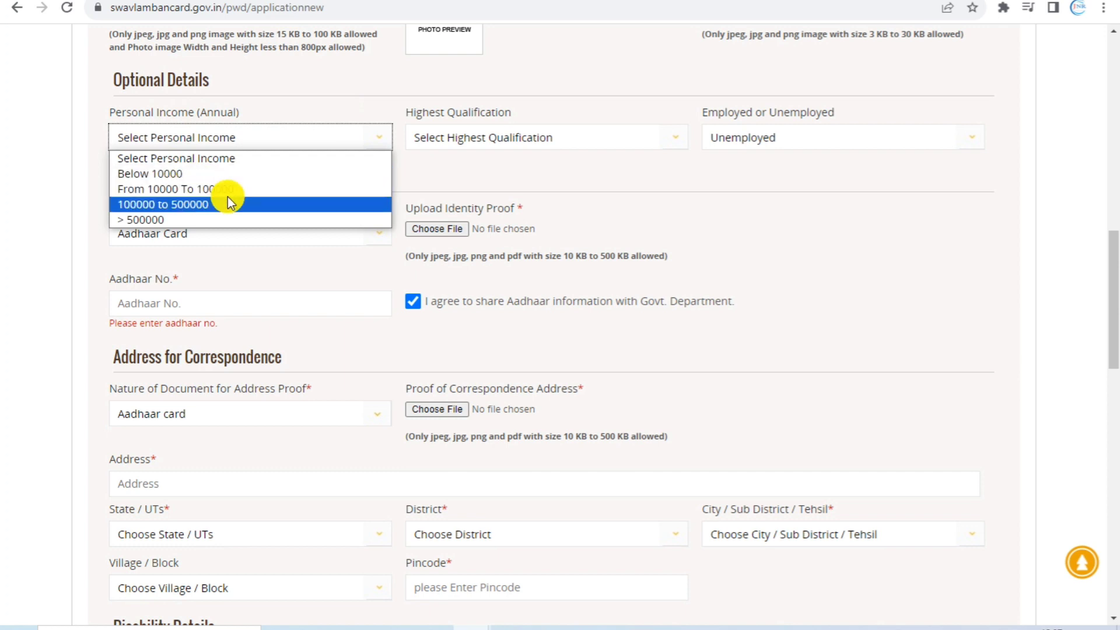
left_click(184, 158)
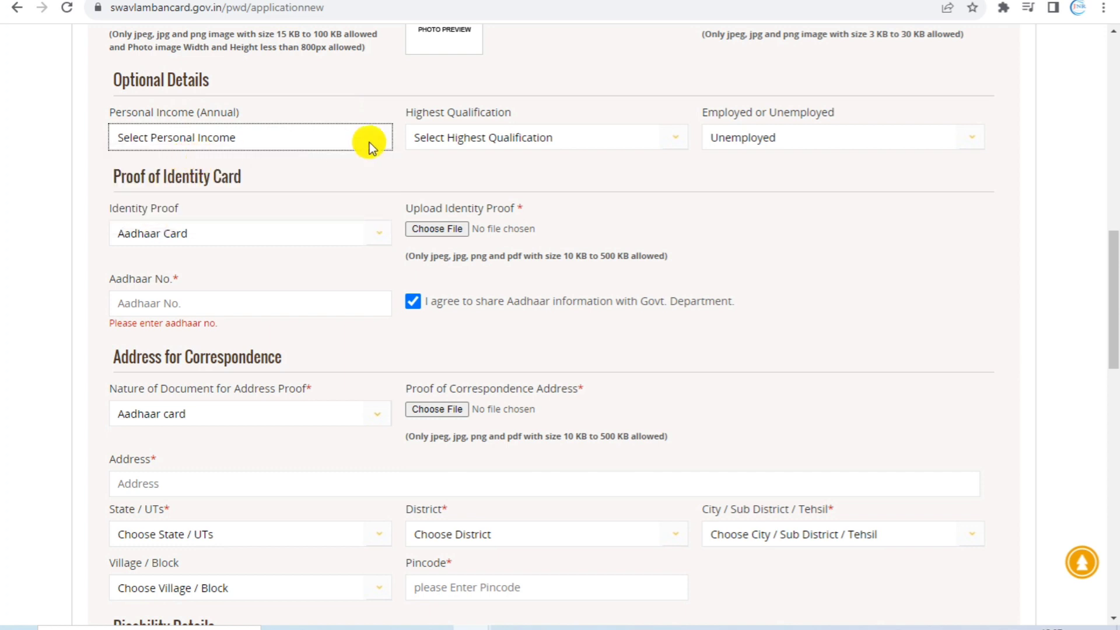
left_click(495, 143)
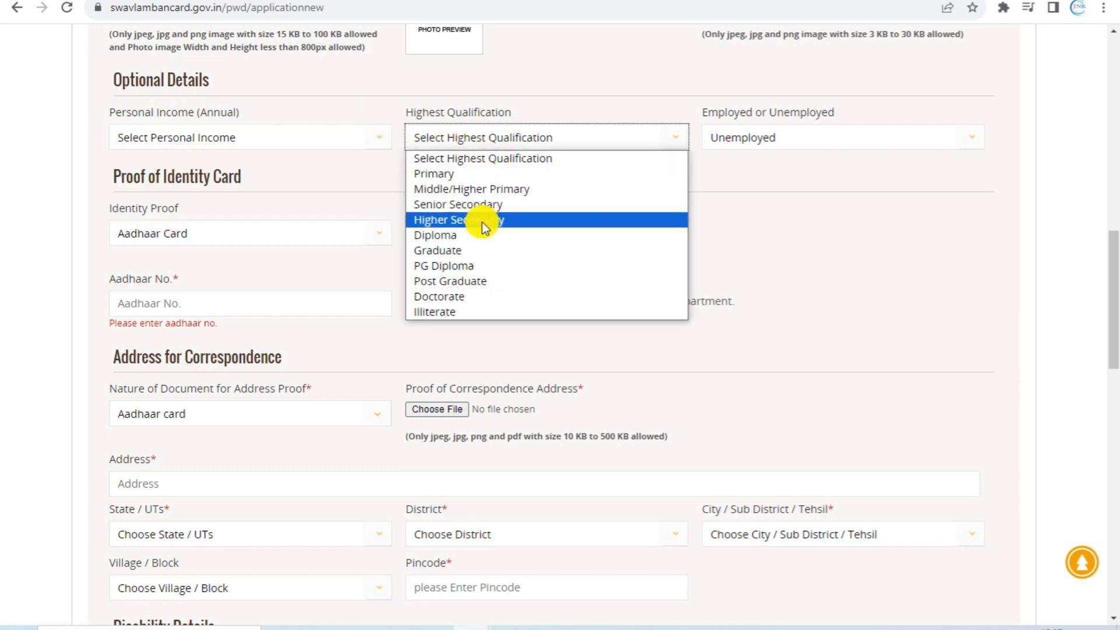
left_click(514, 143)
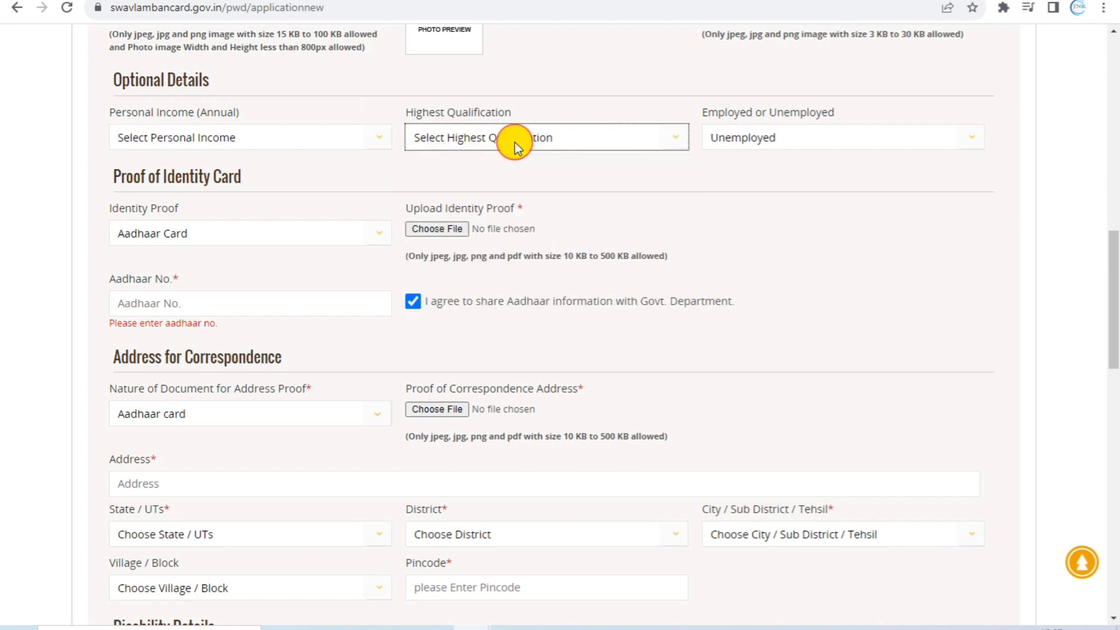
Step: Choose Unemployed as the employment status and Aadhaar Card as the identity proof
left_click(772, 140)
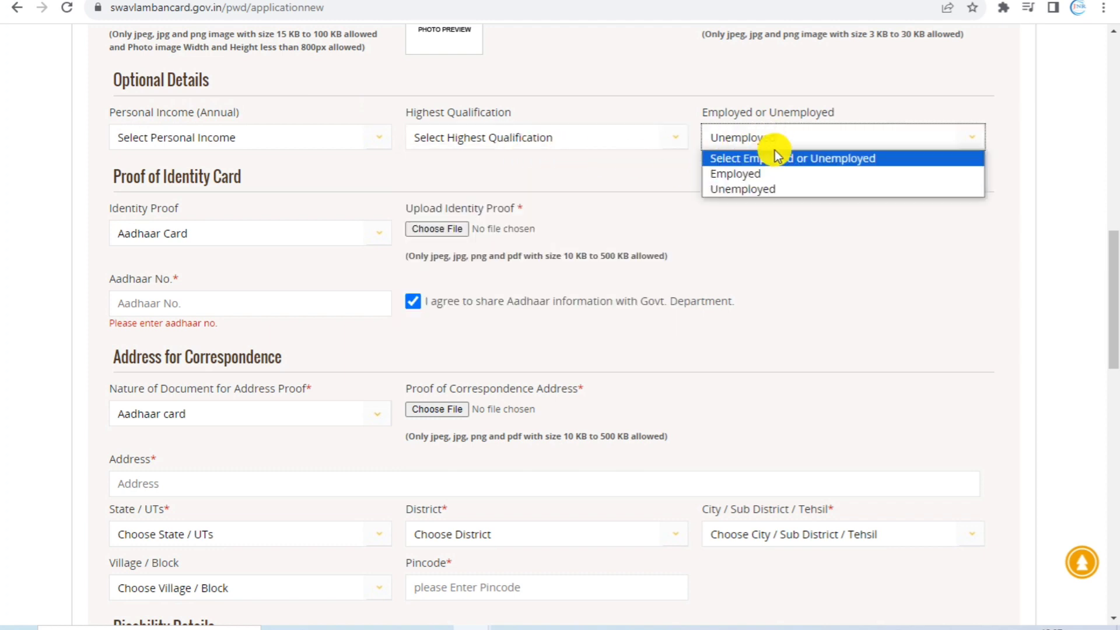
left_click(747, 191)
scroll(195, 201, "down", 1)
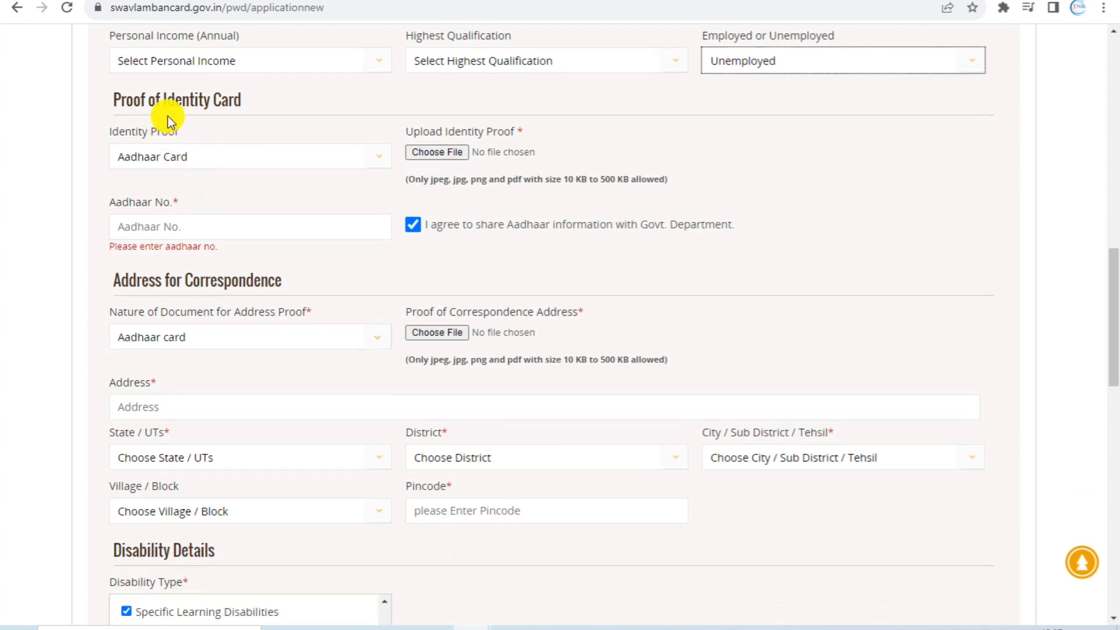
scroll(263, 135, "down", 1)
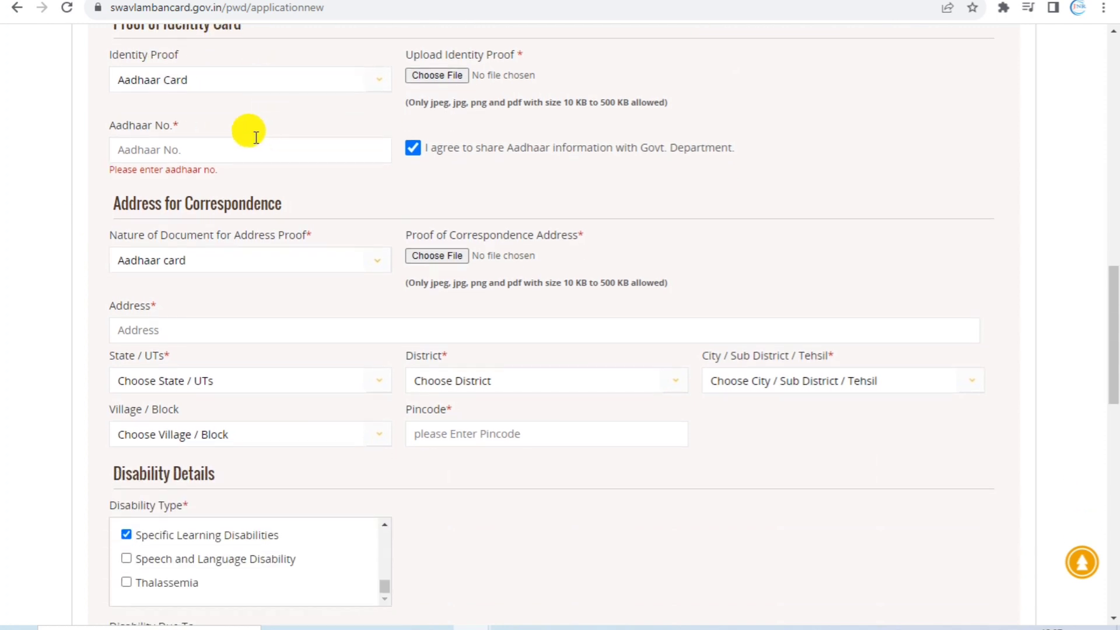
scroll(251, 132, "up", 1)
left_click(157, 157)
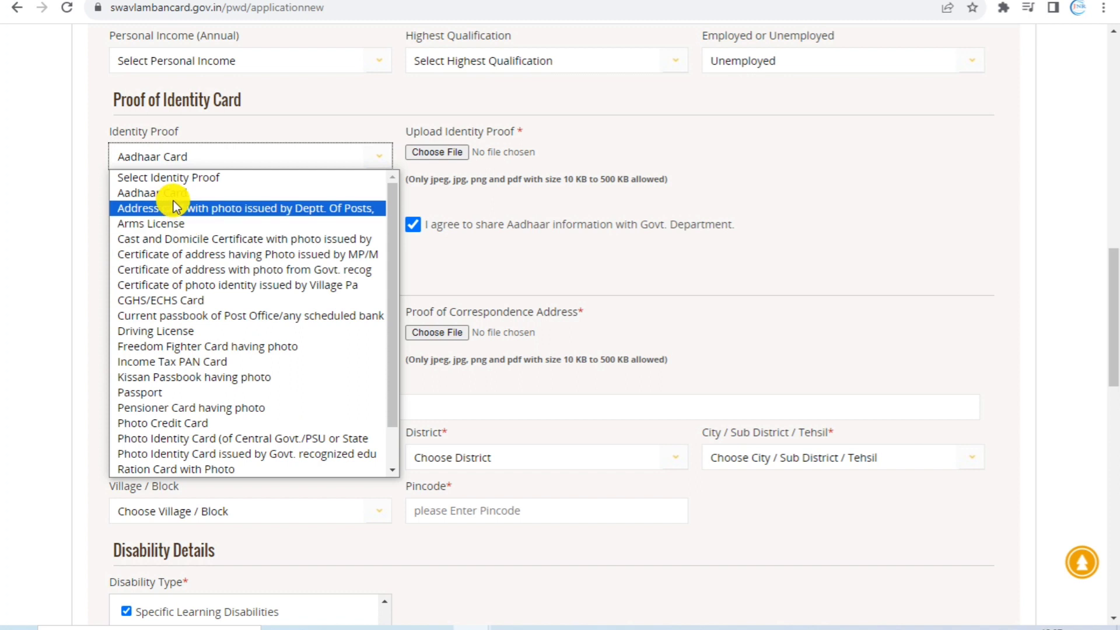
left_click(192, 196)
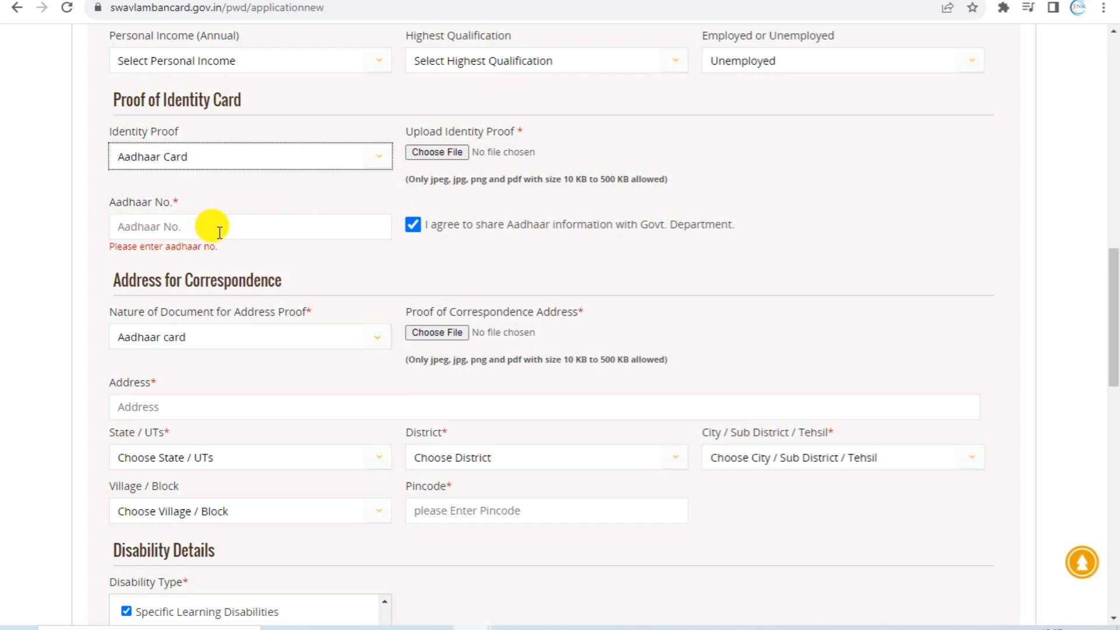
Step: Check the Nature of Document for Address Proof options in the Address for Correspondence section
scroll(409, 254, "down", 3)
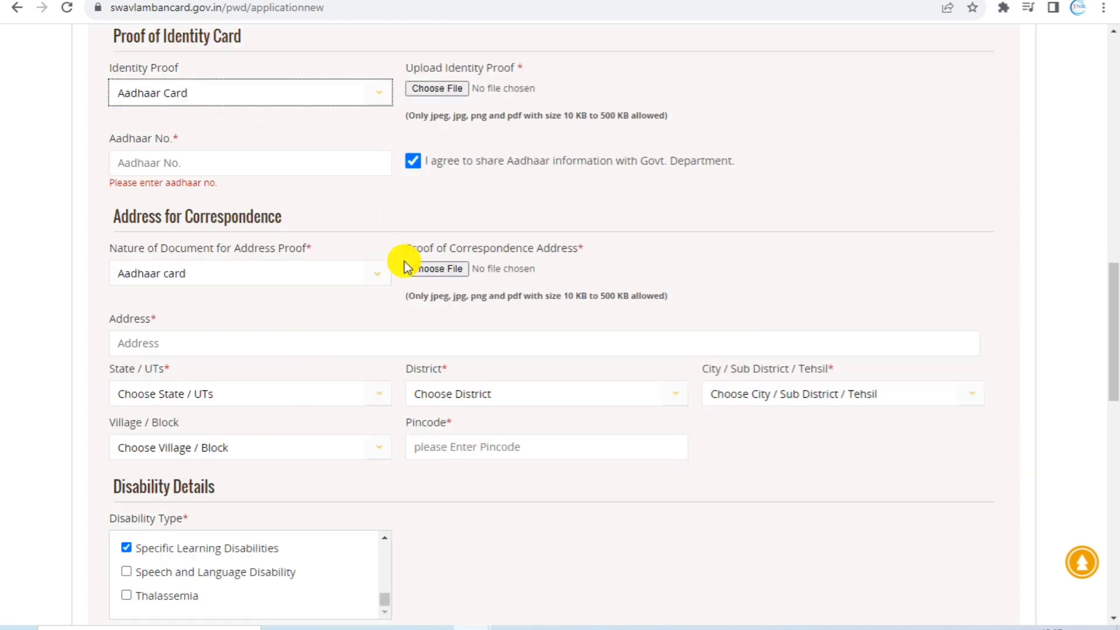
scroll(361, 228, "down", 1)
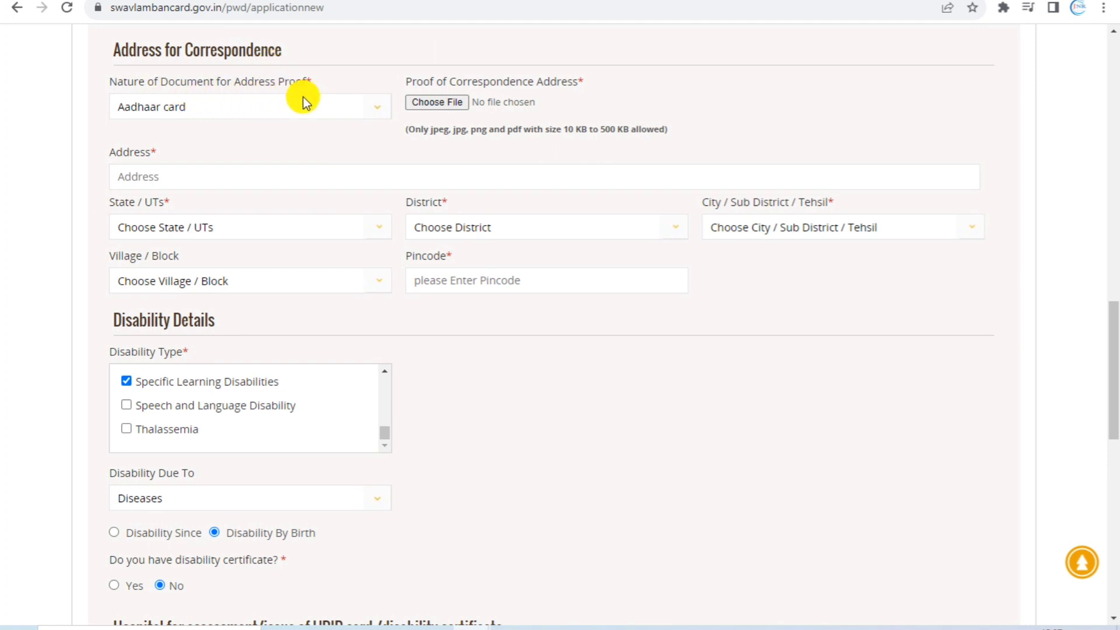
left_click(279, 108)
left_click(280, 105)
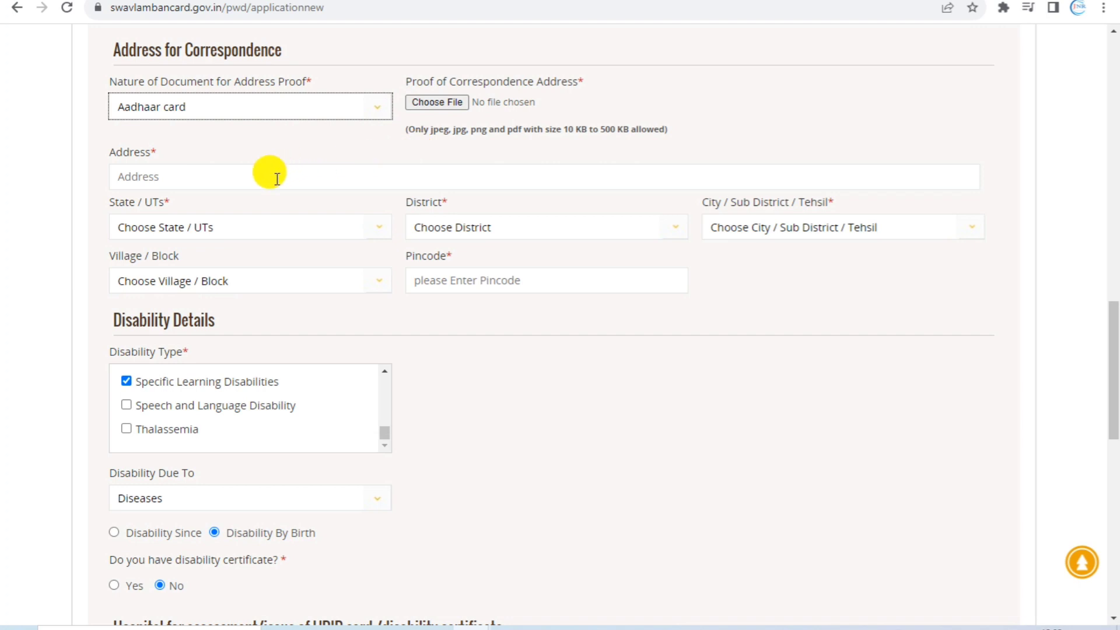
Step: Set the correspondence address to state TELANGANA, district RAJANNA SIRCILLA and sub-district Mustabad
left_click(239, 226)
scroll(181, 360, "down", 5)
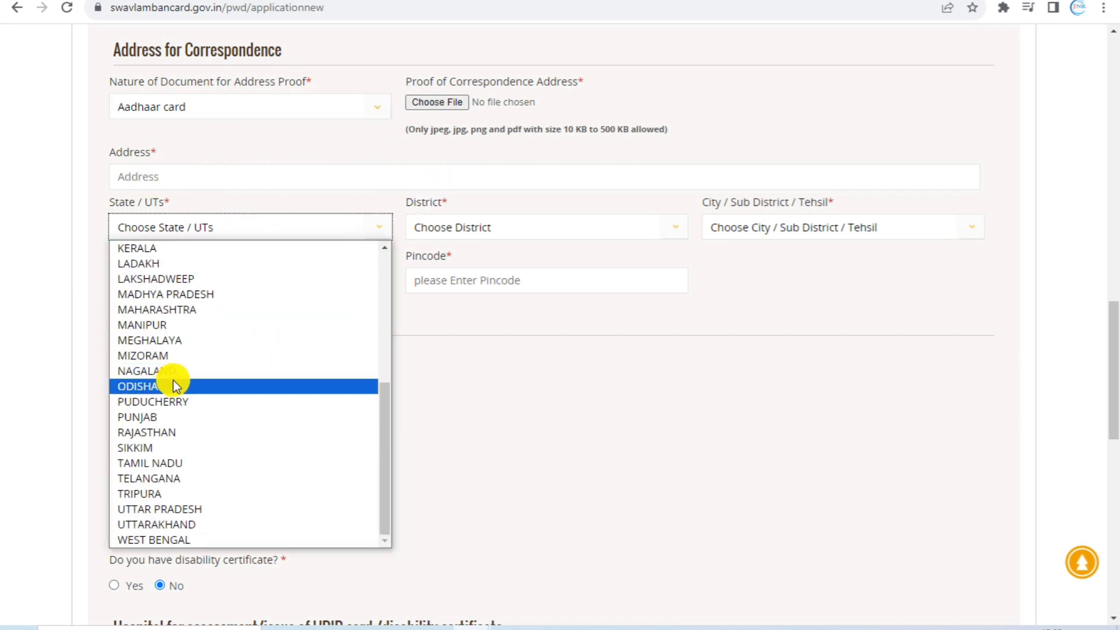
key("Escape")
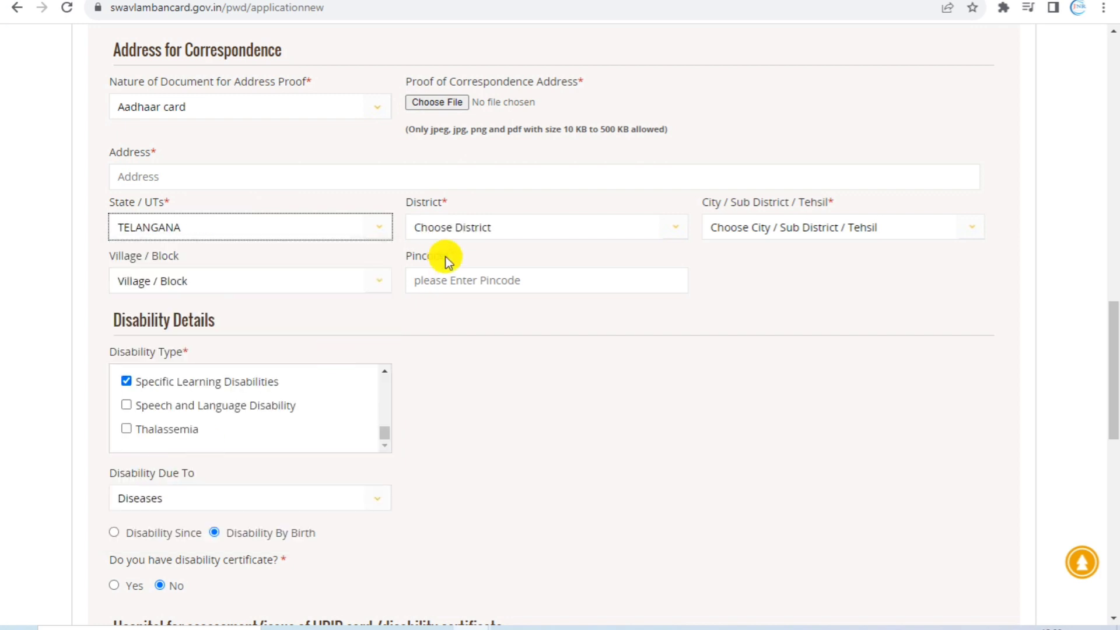
left_click(476, 229)
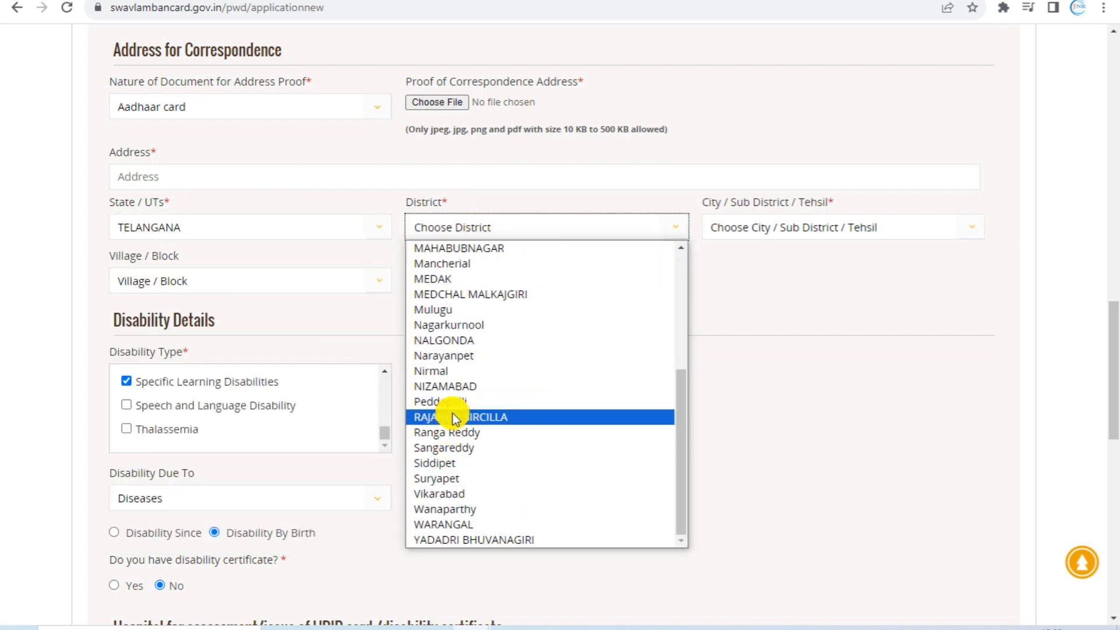
left_click(461, 417)
left_click(754, 237)
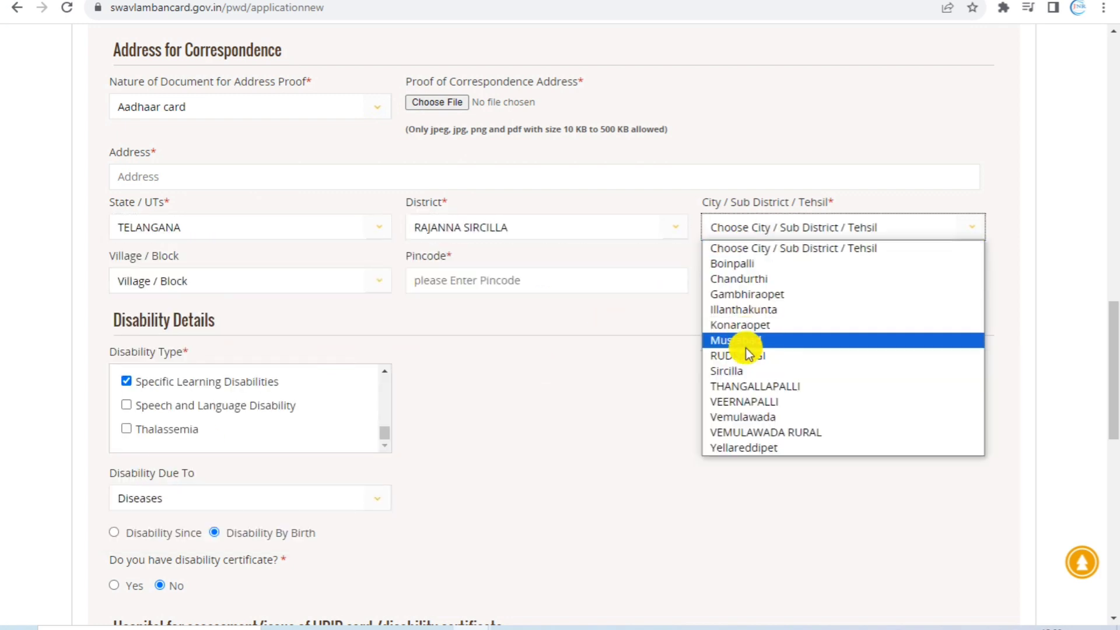
left_click(746, 348)
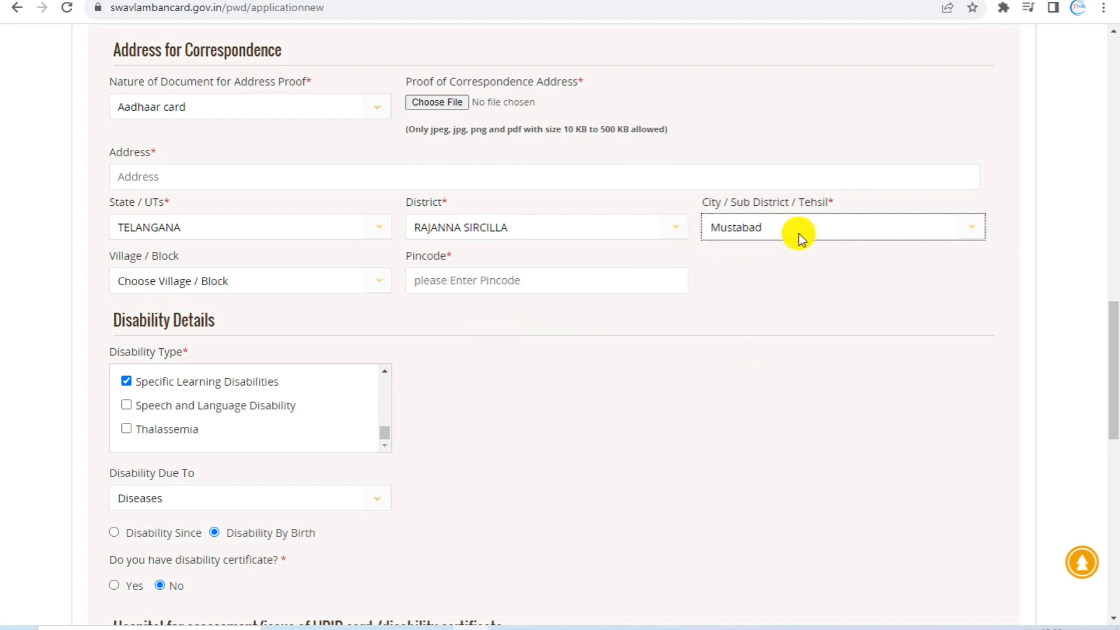
Step: Choose Gudem as the correspondence address village and enter the area's pincode
left_click(271, 284)
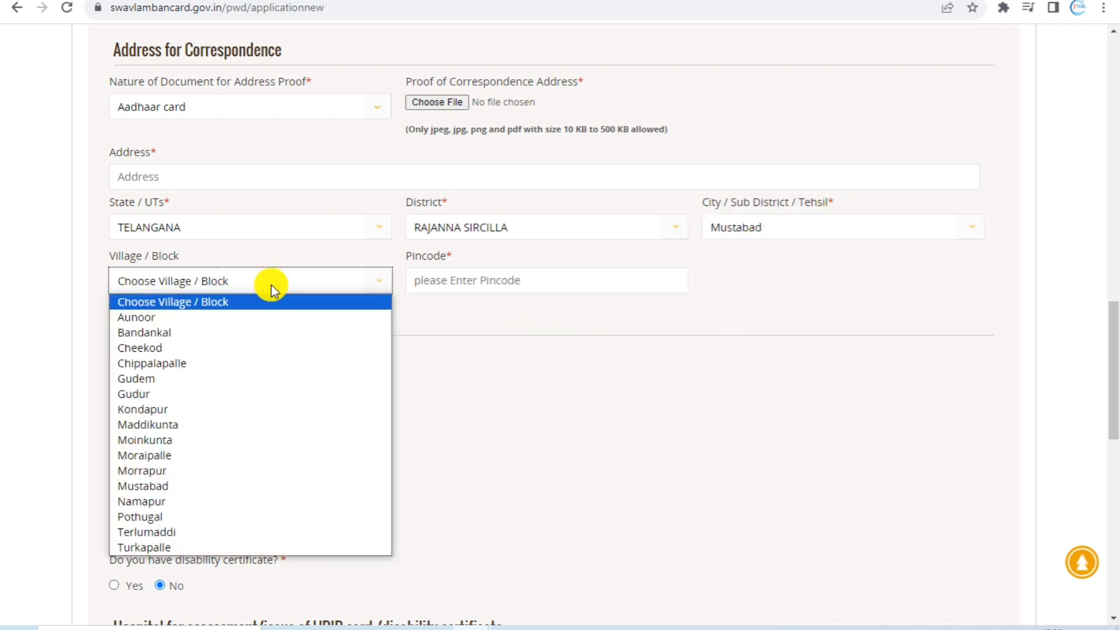
left_click(190, 378)
left_click(489, 285)
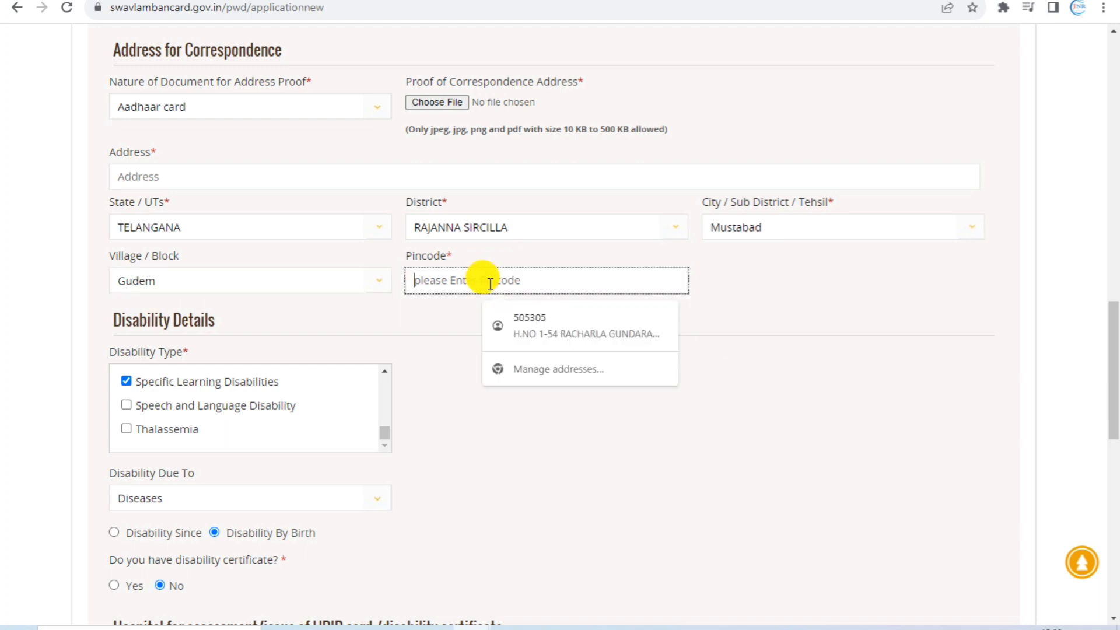
left_click(736, 291)
left_click(612, 283)
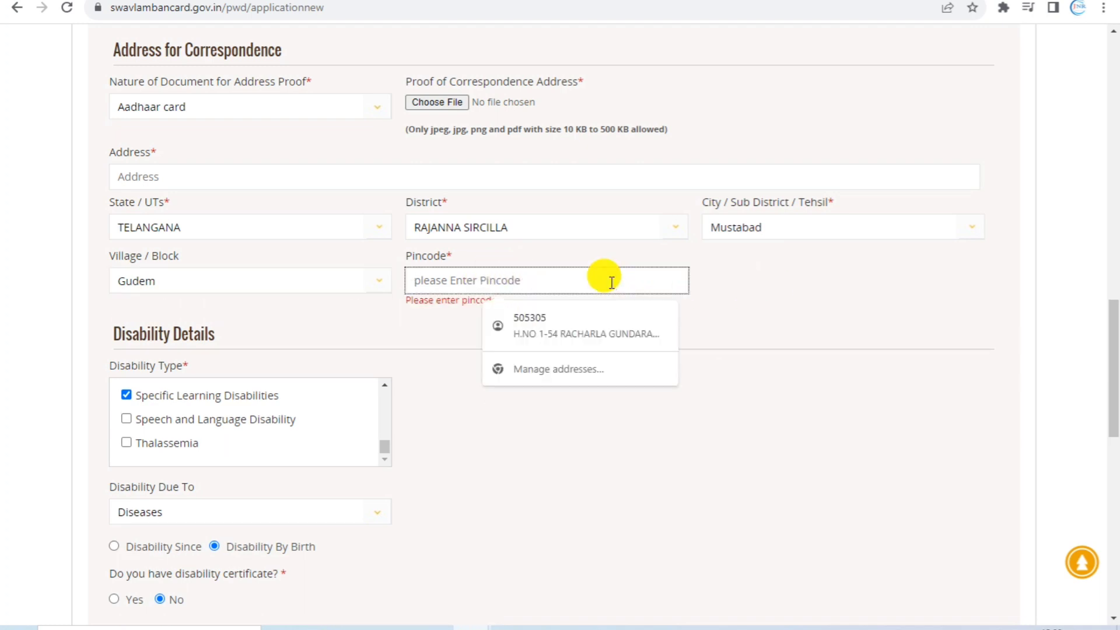
type("505404")
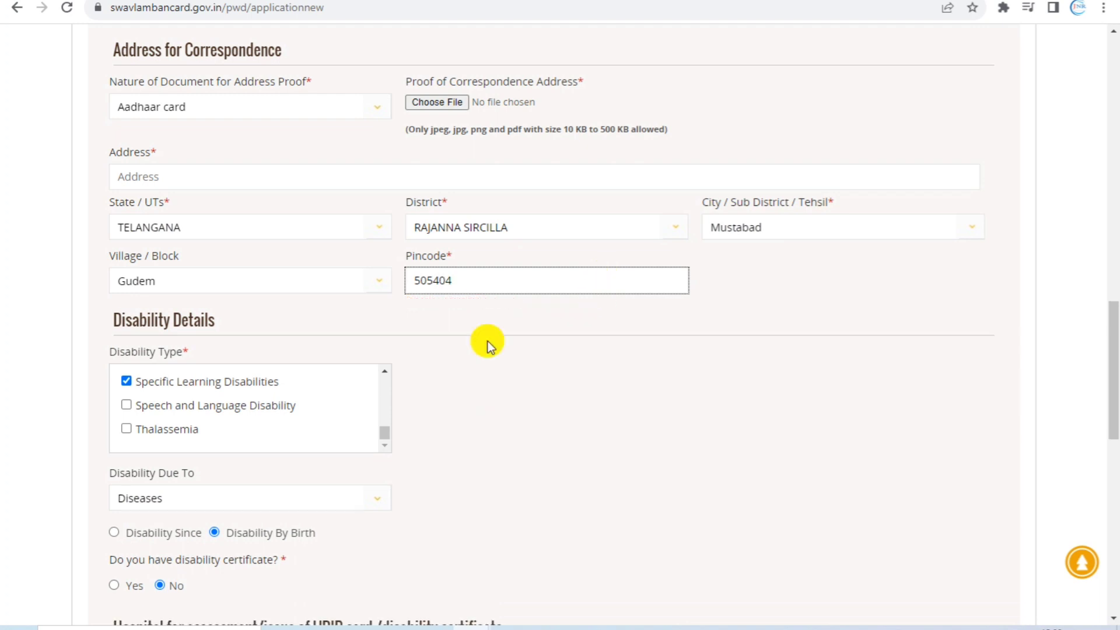
left_click(361, 337)
Step: Review the Disability Type options in the Disability Details section, keeping Specific Learning Disabilities selected
scroll(269, 325, "down", 1)
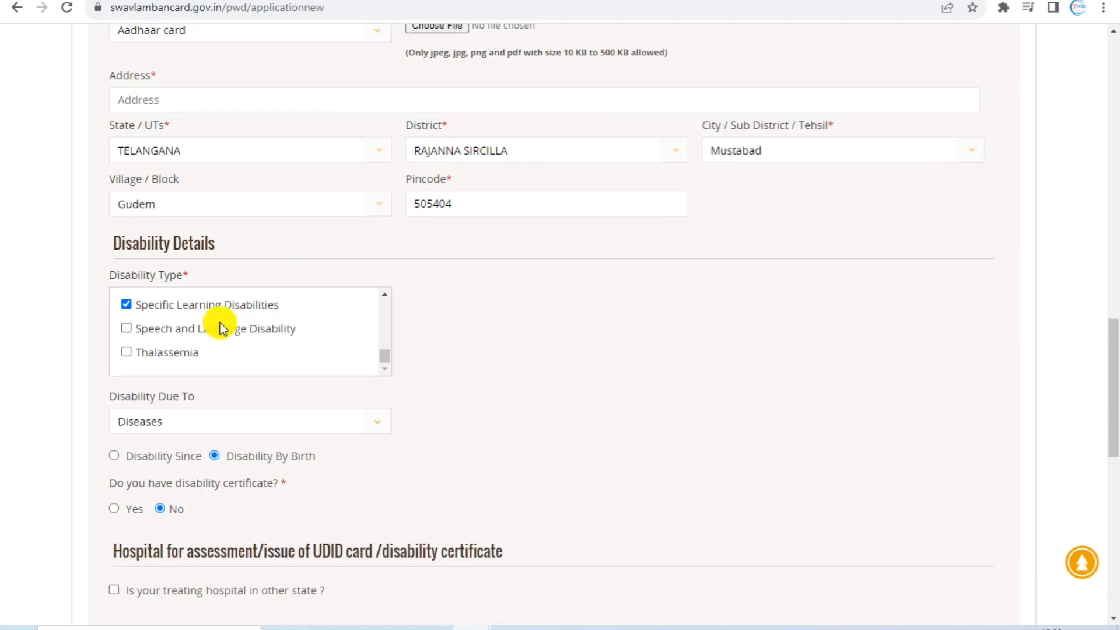
scroll(223, 312, "up", 1)
scroll(223, 334, "down", 1)
scroll(220, 335, "up", 1)
scroll(220, 335, "up", 5)
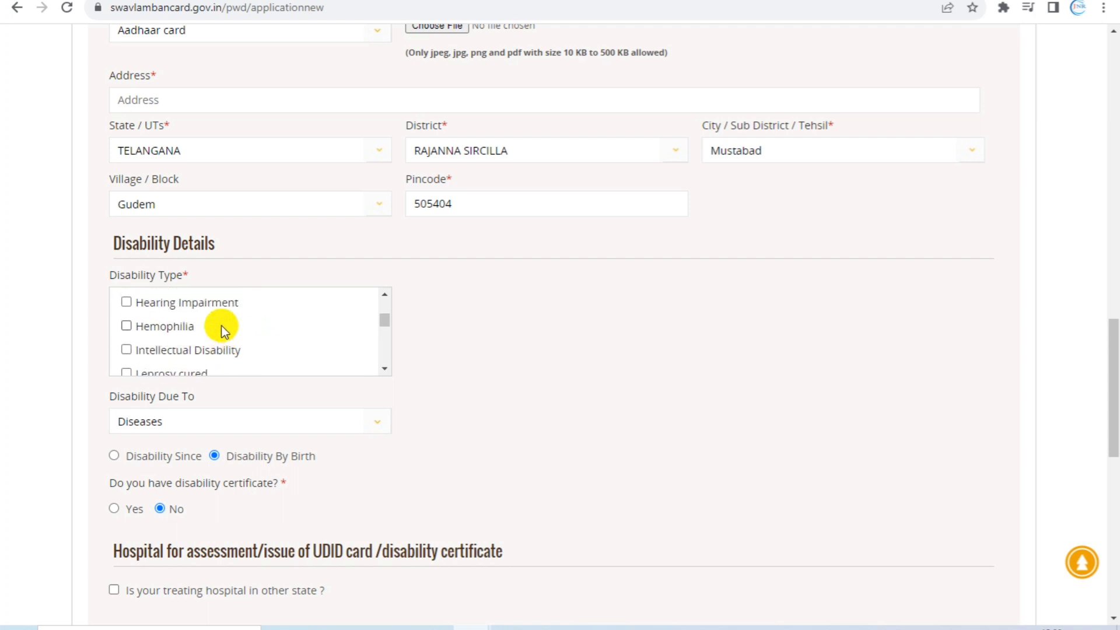
scroll(225, 318, "down", 1)
scroll(227, 330, "up", 2)
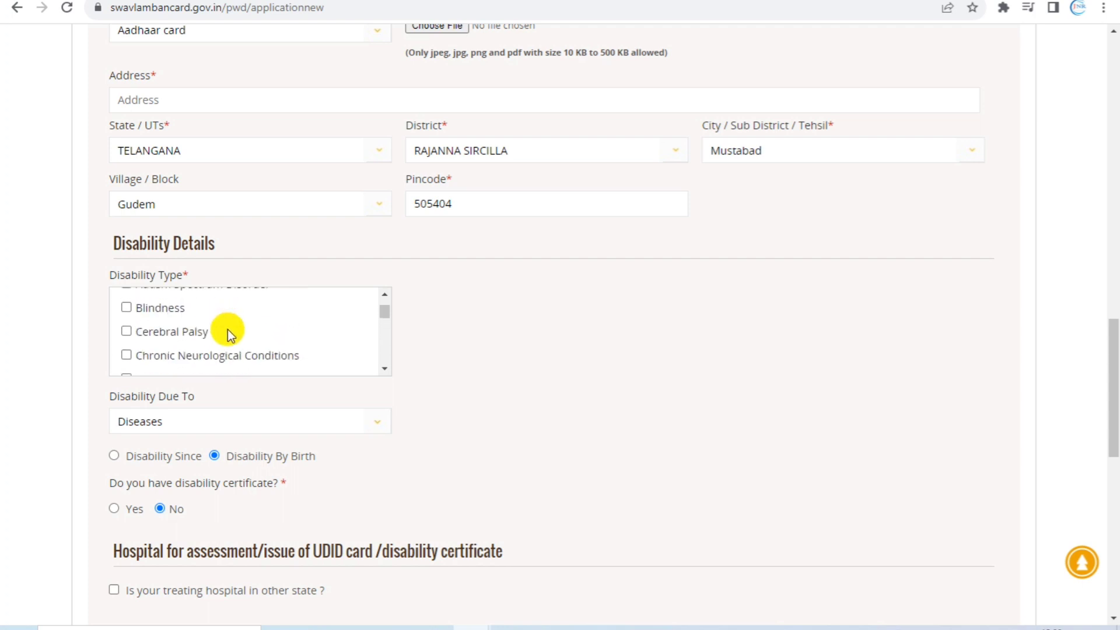
scroll(228, 334, "down", 7)
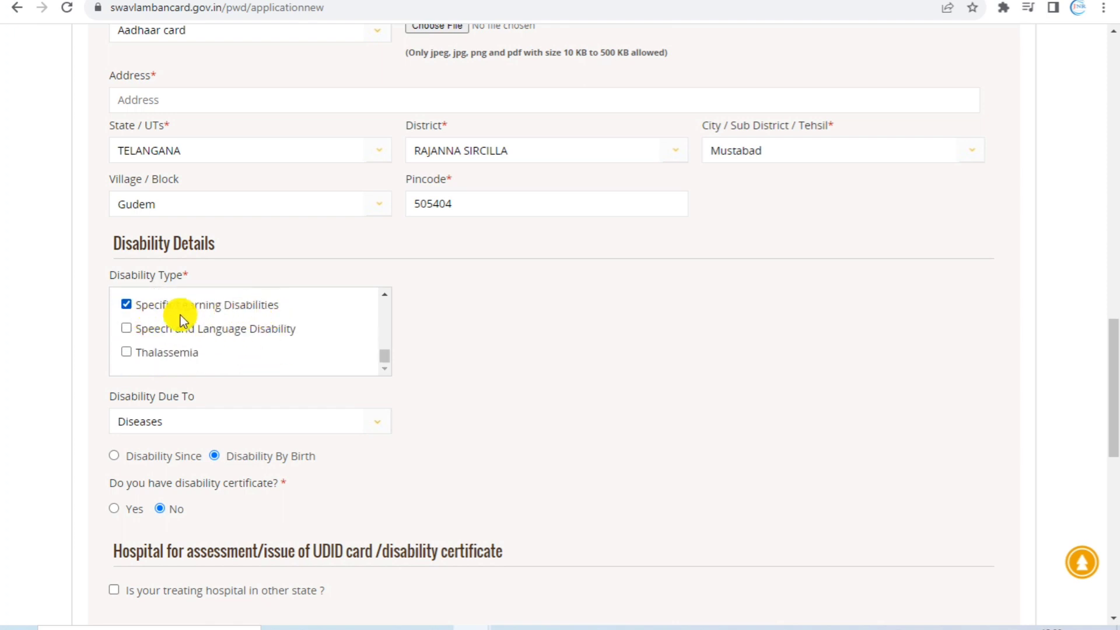
left_click(126, 305)
Step: Set the cause under Disability Due To to Accident
scroll(209, 320, "down", 1)
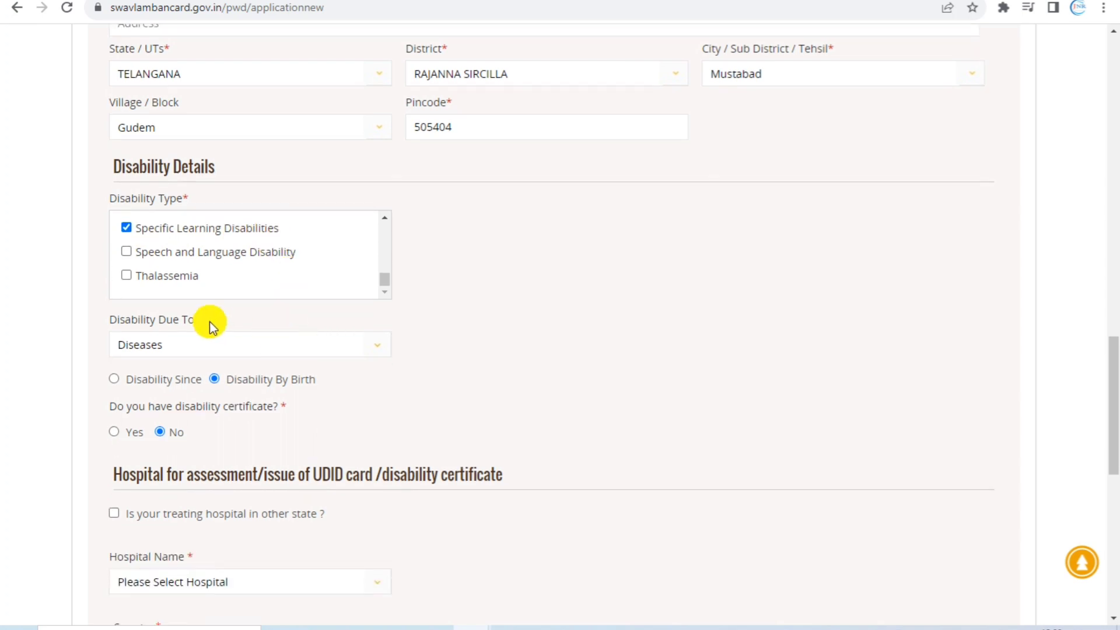
left_click(229, 346)
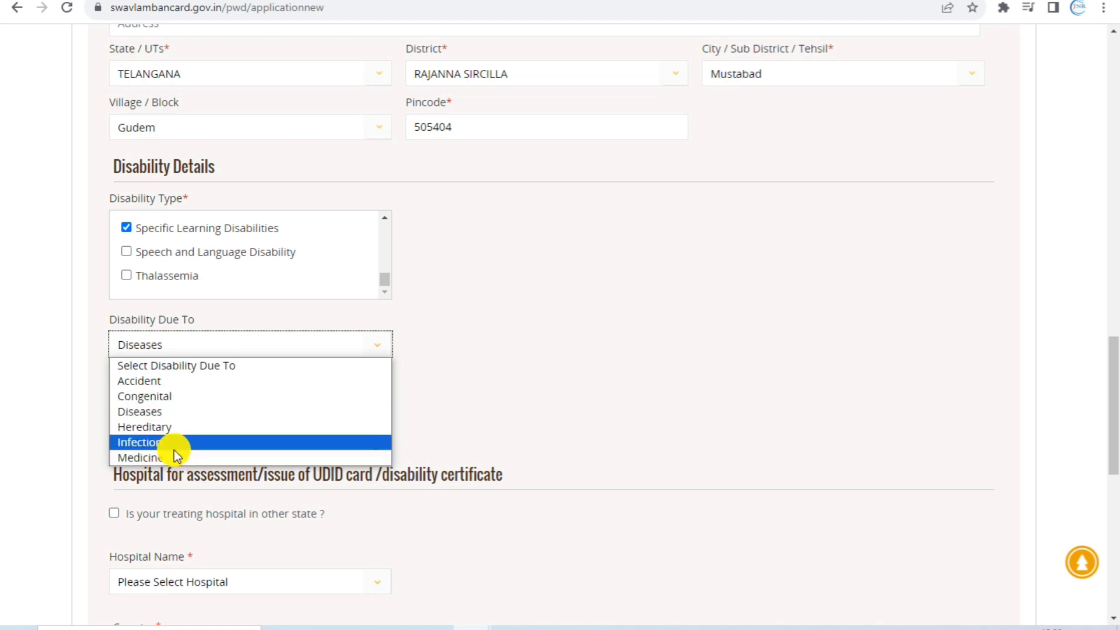
left_click(218, 382)
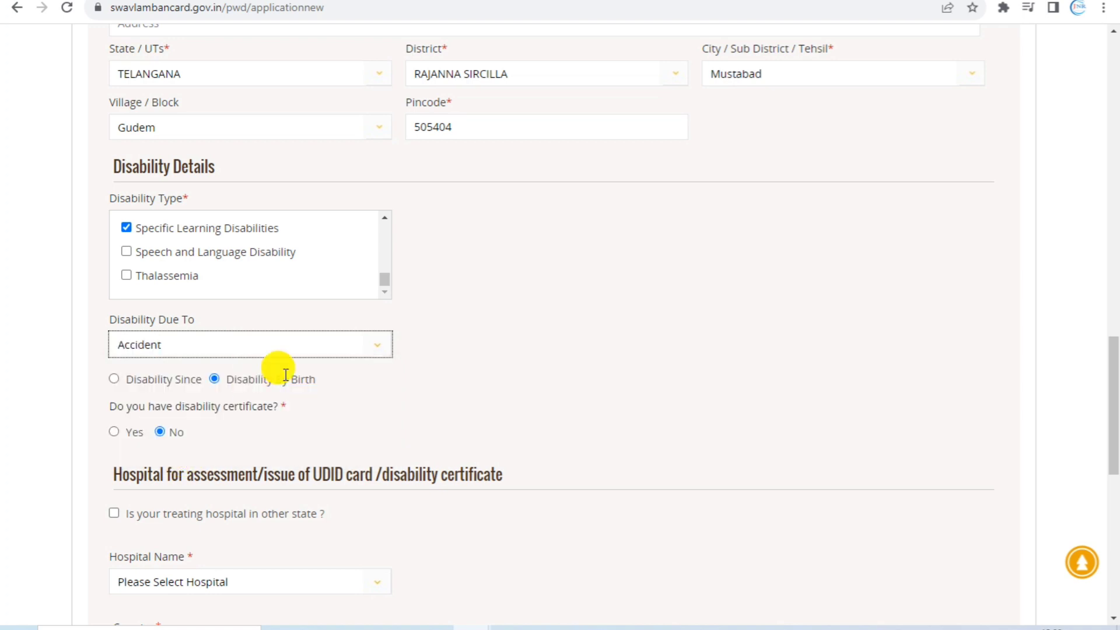
Step: Try the Disability Since option with the year 1991, and switch back to Disability By Birth
left_click(117, 377)
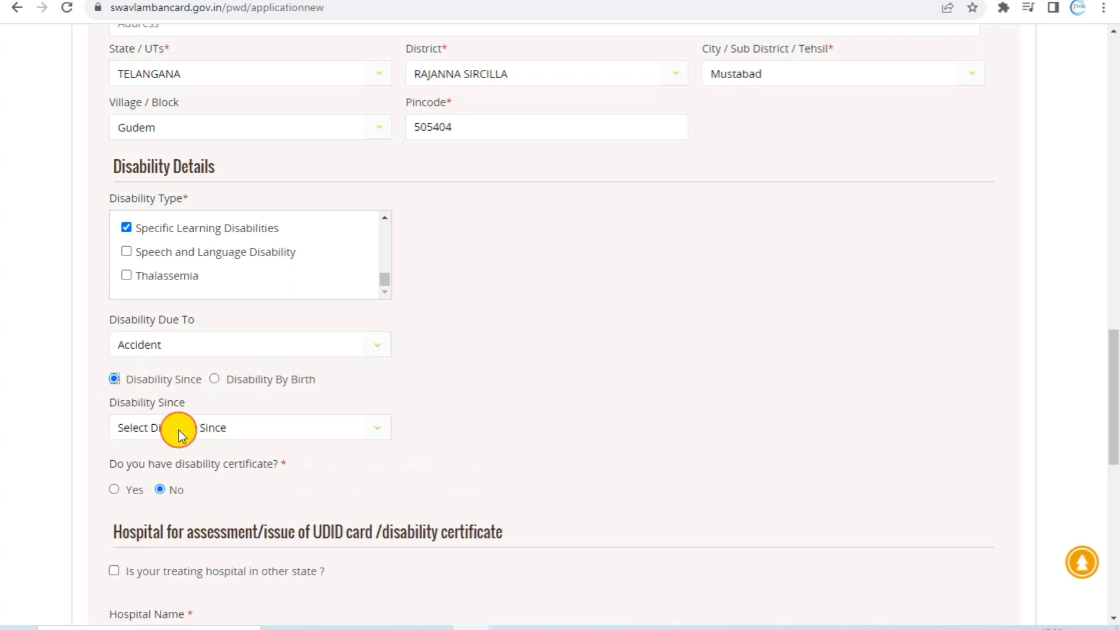
left_click(178, 429)
scroll(181, 271, "down", 6)
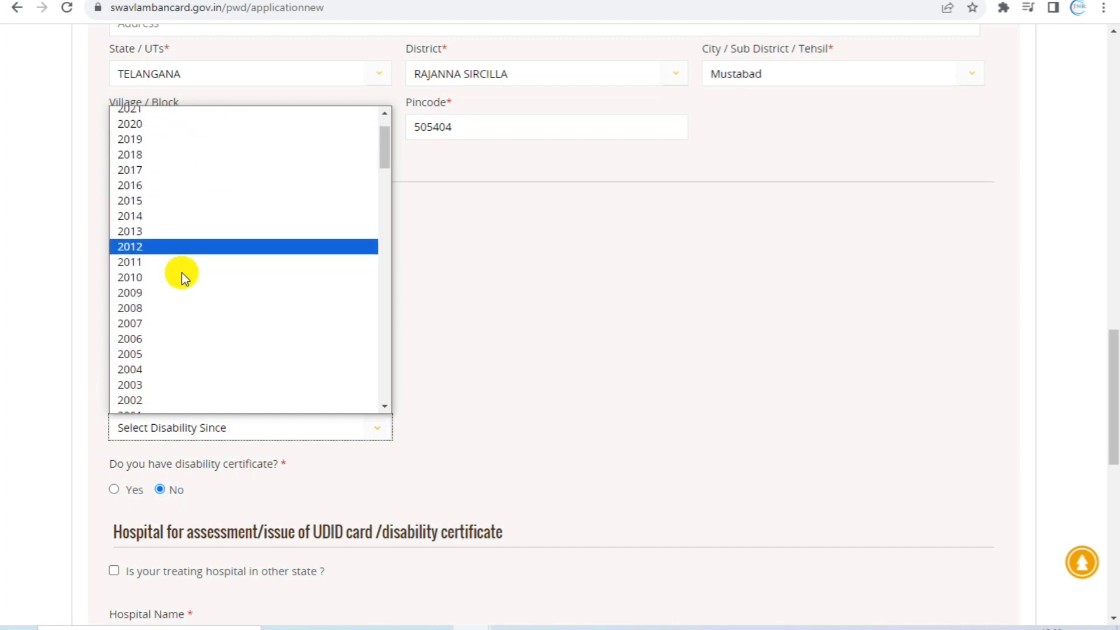
left_click(170, 319)
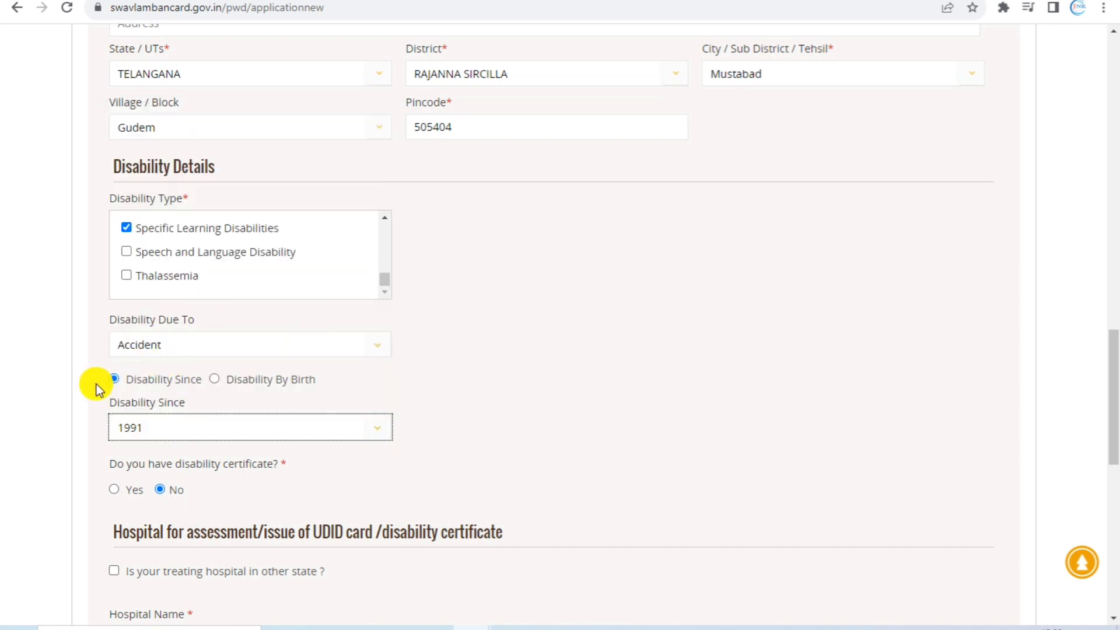
left_click(213, 379)
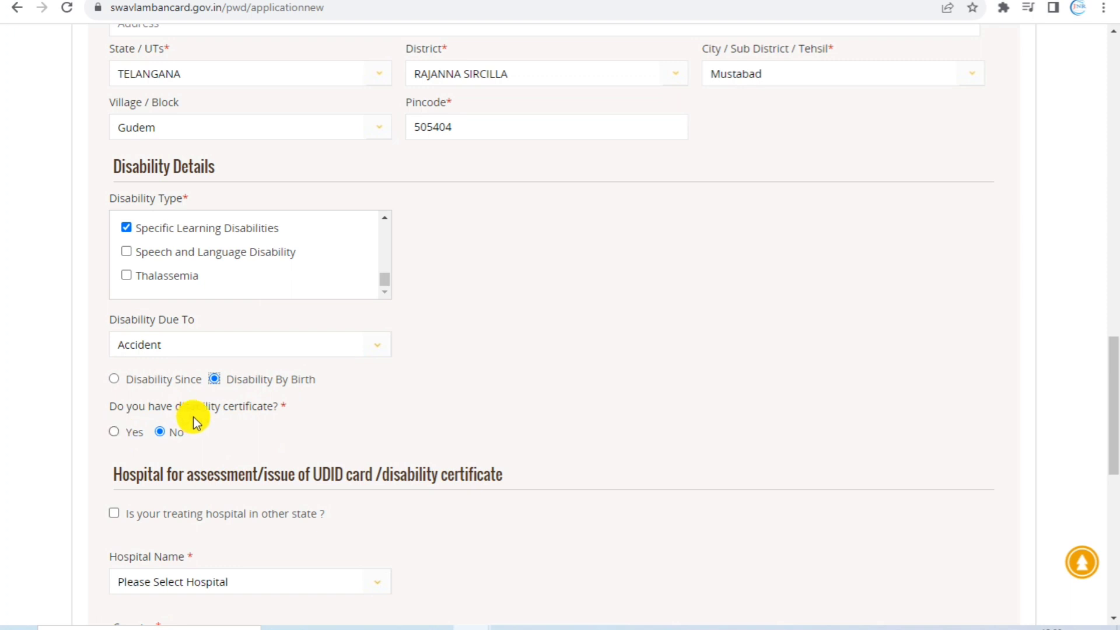
Step: Answer Yes to having a disability certificate and look over the certificate detail fields
left_click(113, 433)
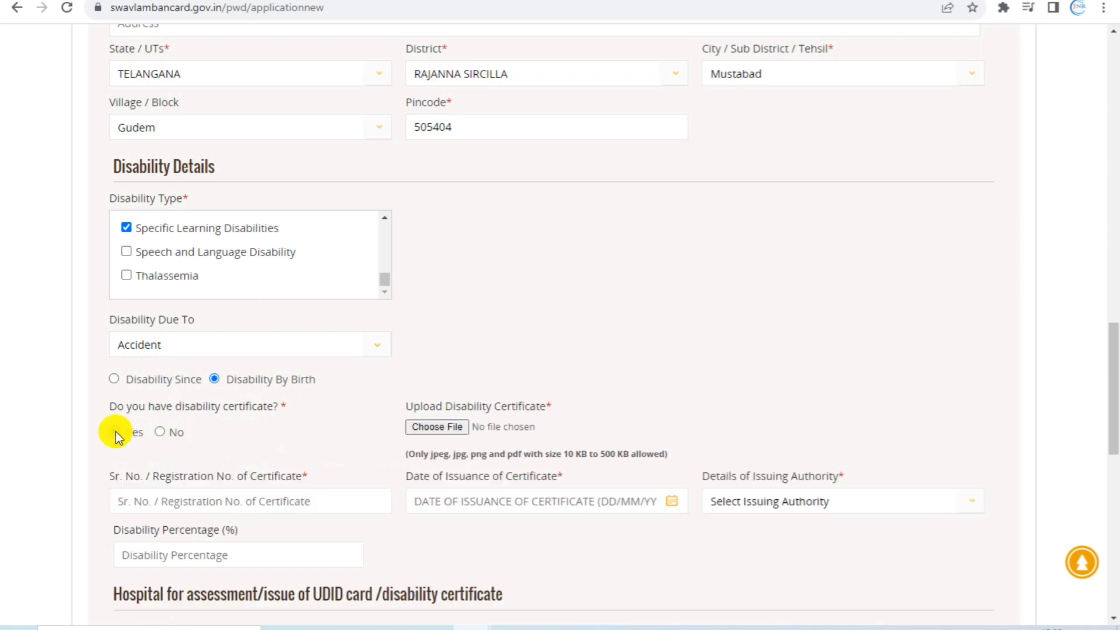
scroll(245, 410, "down", 1)
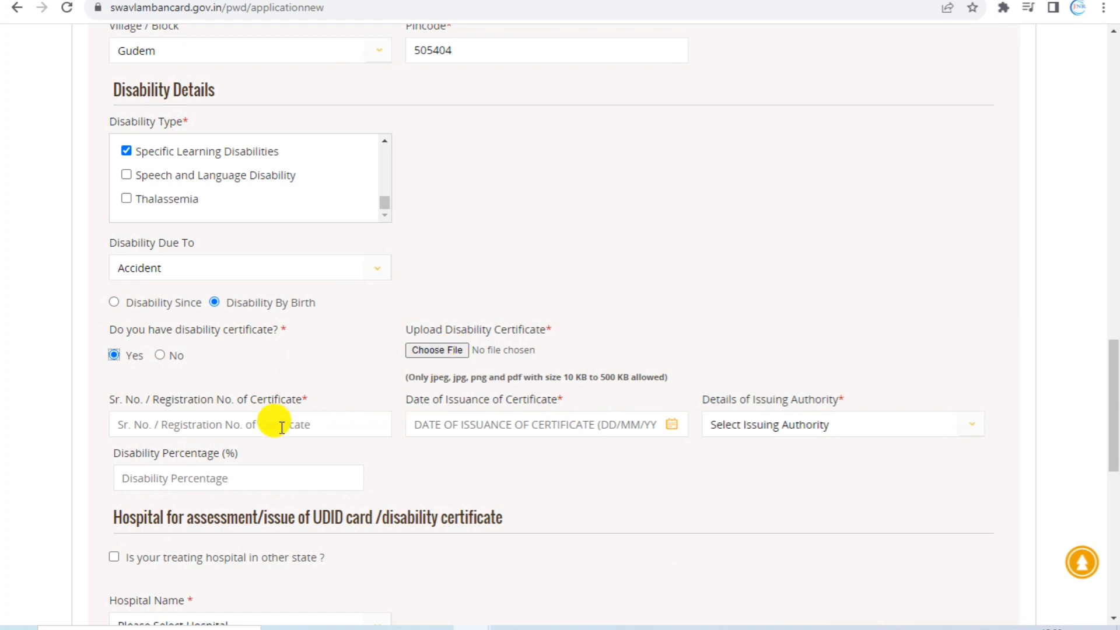
scroll(280, 427, "down", 1)
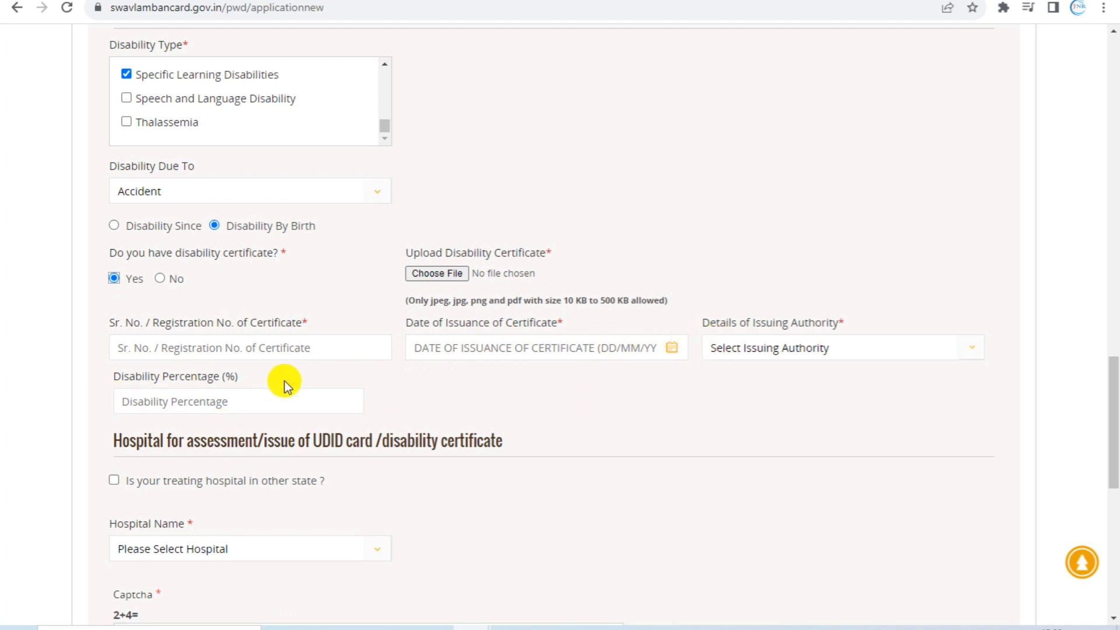
scroll(293, 373, "down", 1)
scroll(292, 371, "down", 1)
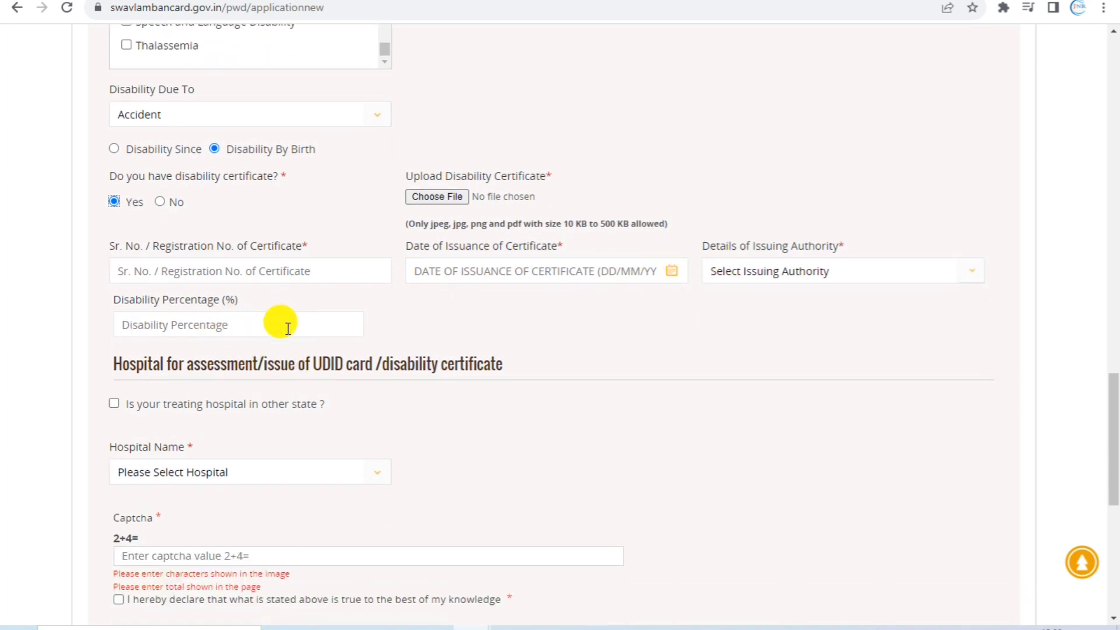
scroll(263, 337, "down", 2)
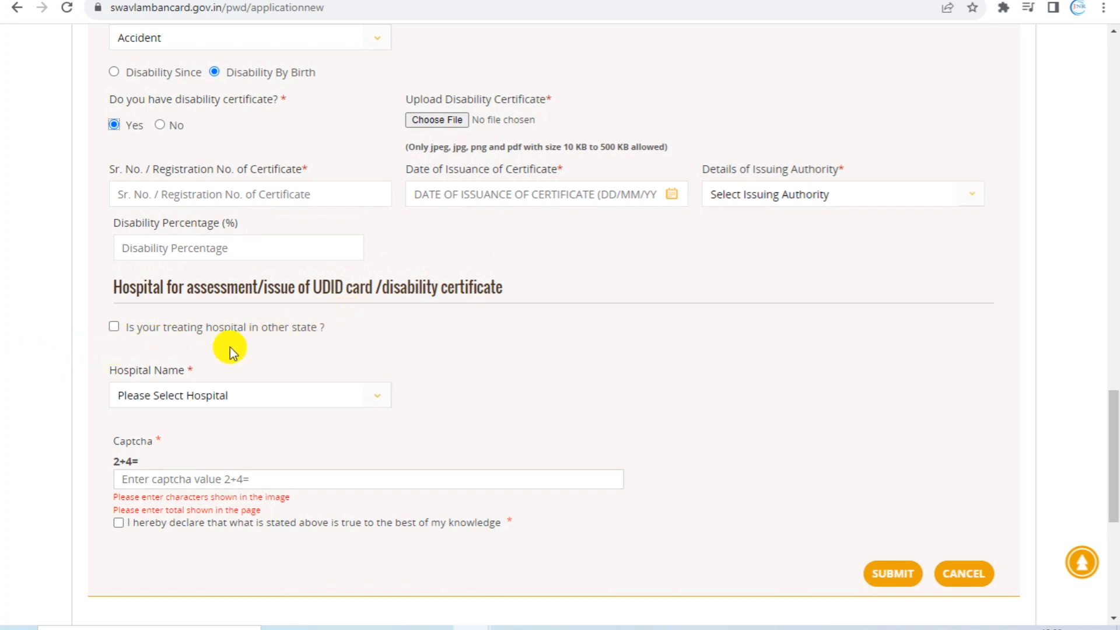
Step: Enable treating hospital in other state to check its state and district options, and disable it again
left_click(114, 327)
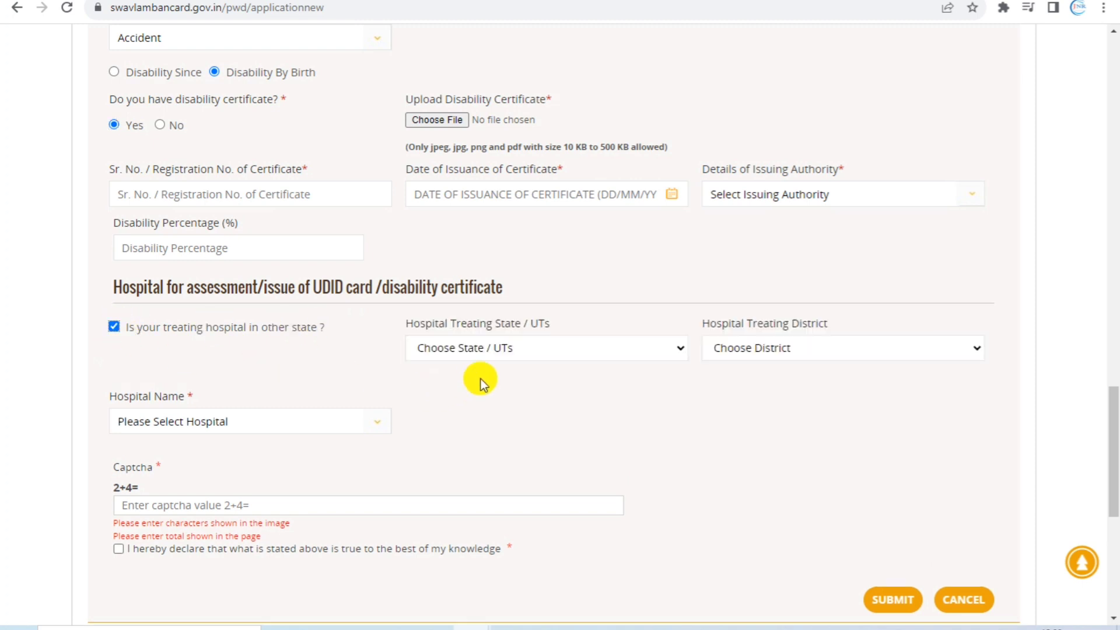
left_click(505, 350)
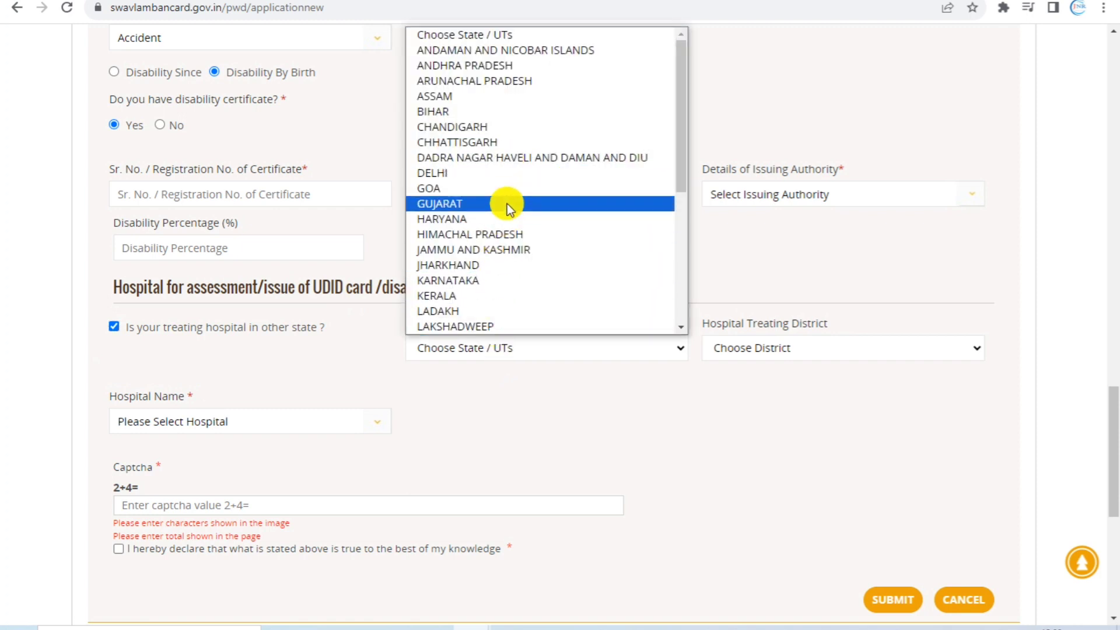
left_click(511, 350)
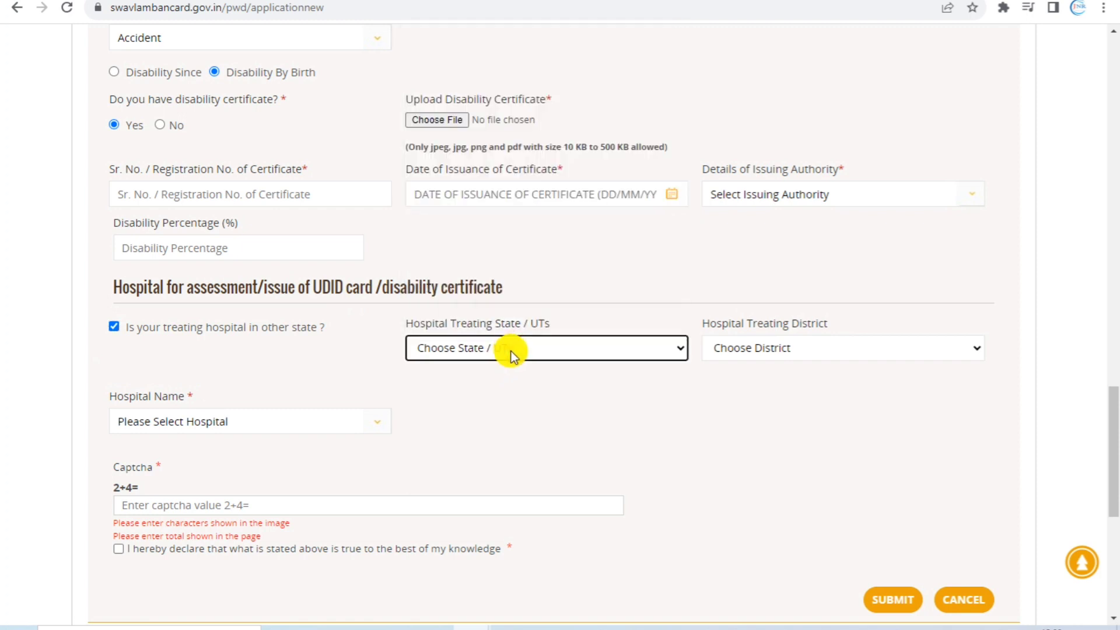
left_click(789, 352)
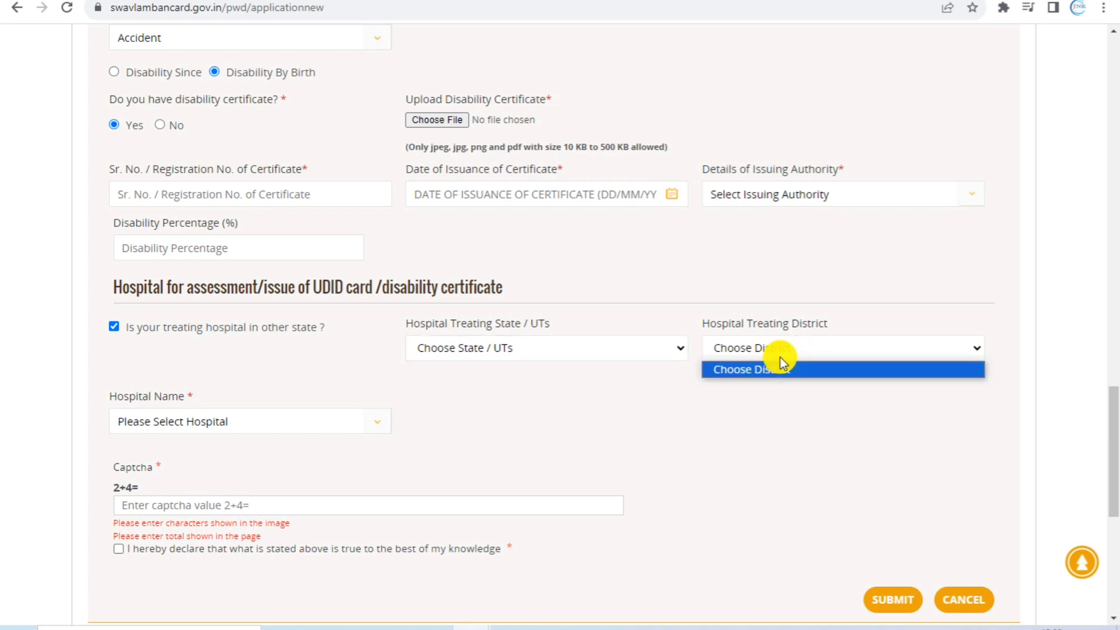
left_click(779, 358)
scroll(291, 408, "down", 1)
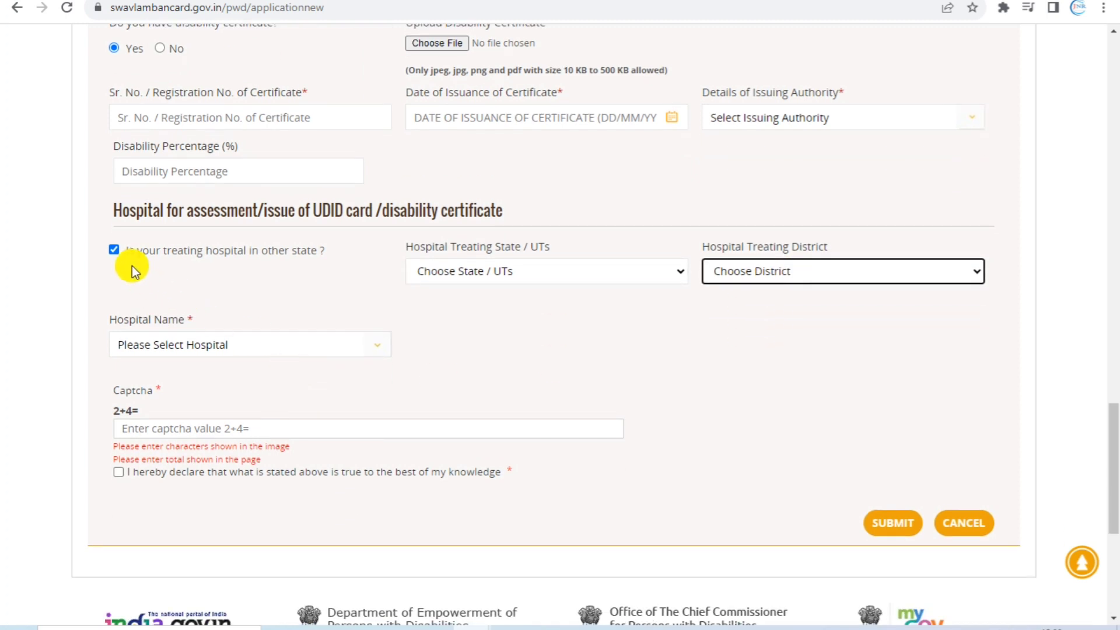
left_click(115, 249)
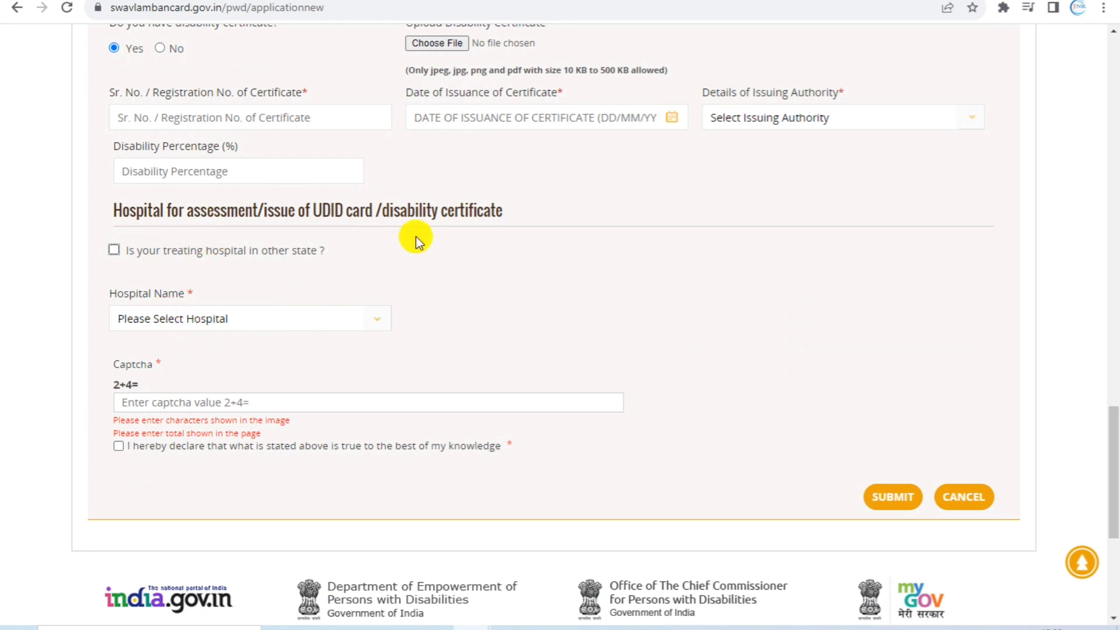
Step: Check the Hospital Name options for the assessment or issue of the UDID card
left_click(172, 319)
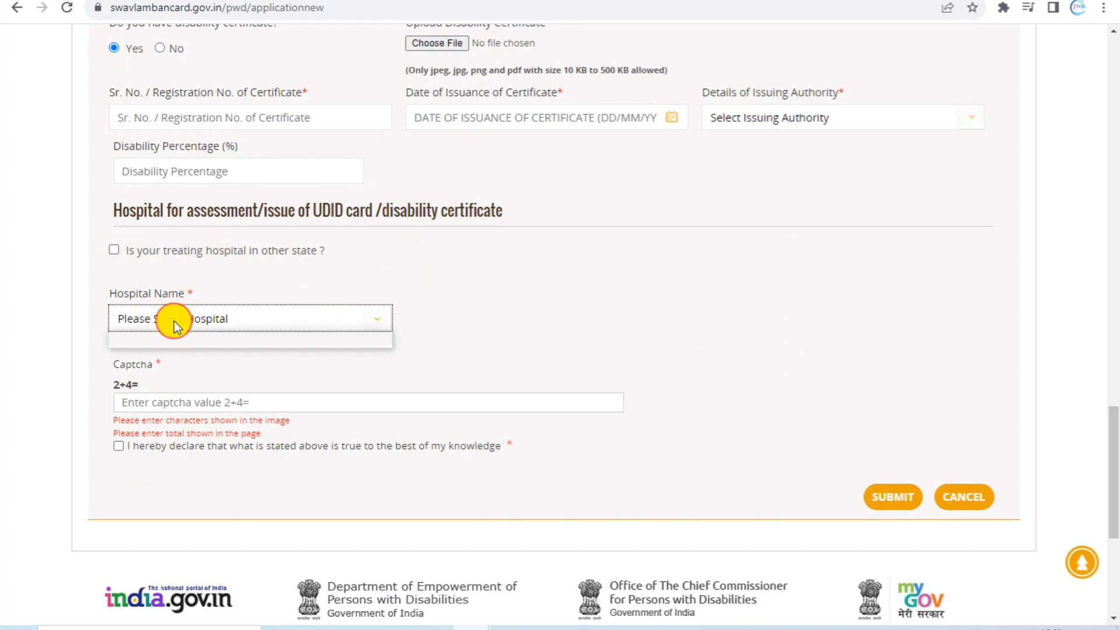
left_click(186, 325)
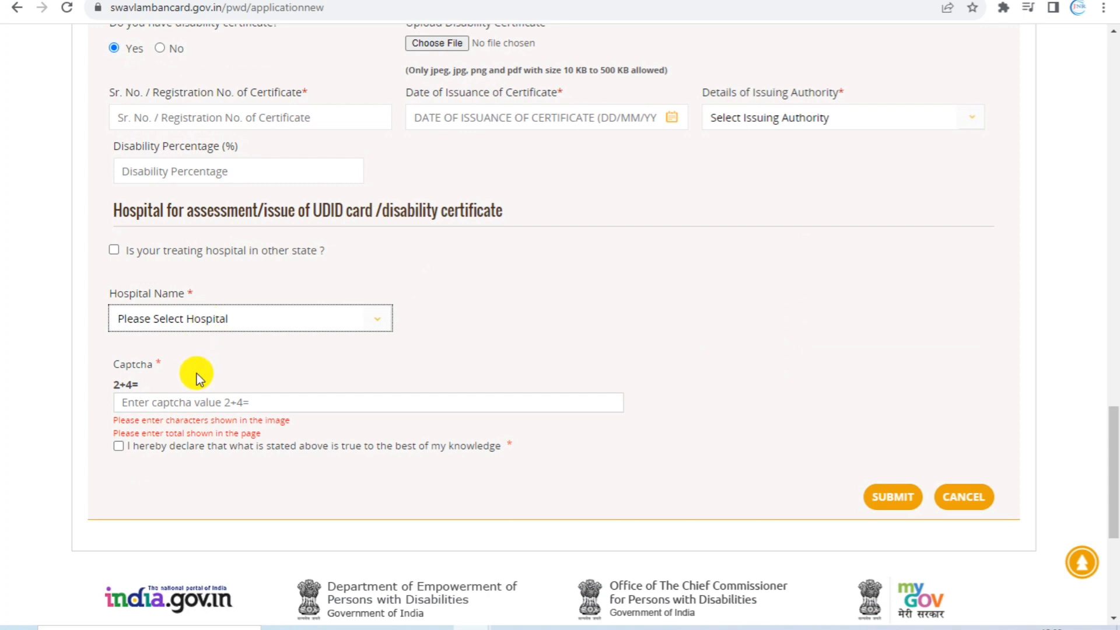
Step: Answer the 2+4 captcha with 6 and accept the declaration that the stated details are true
scroll(197, 373, "down", 1)
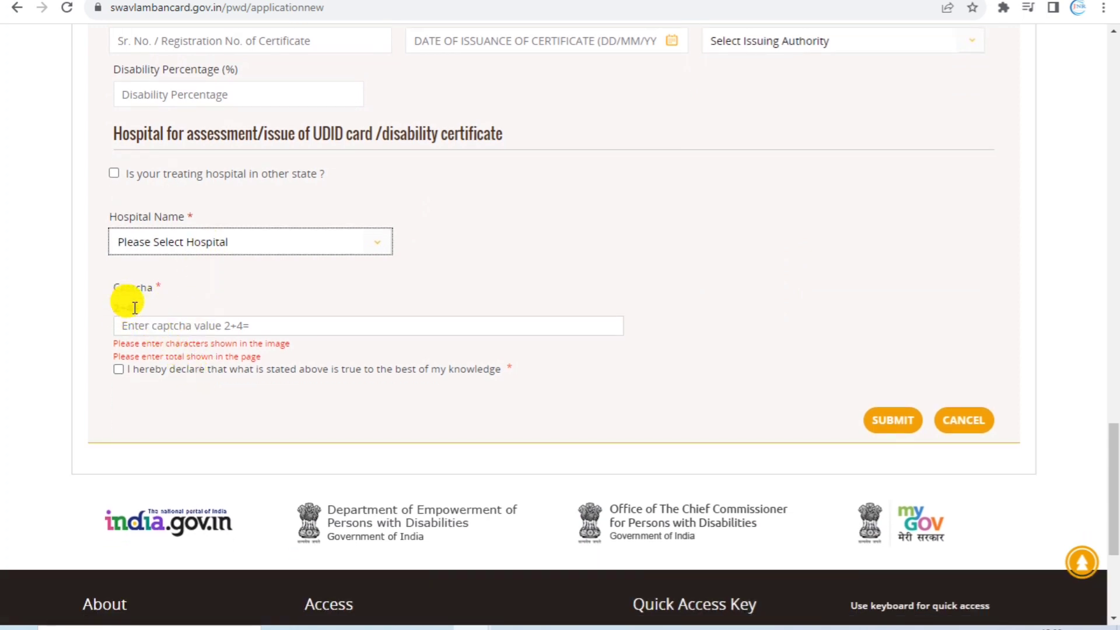
left_click(148, 326)
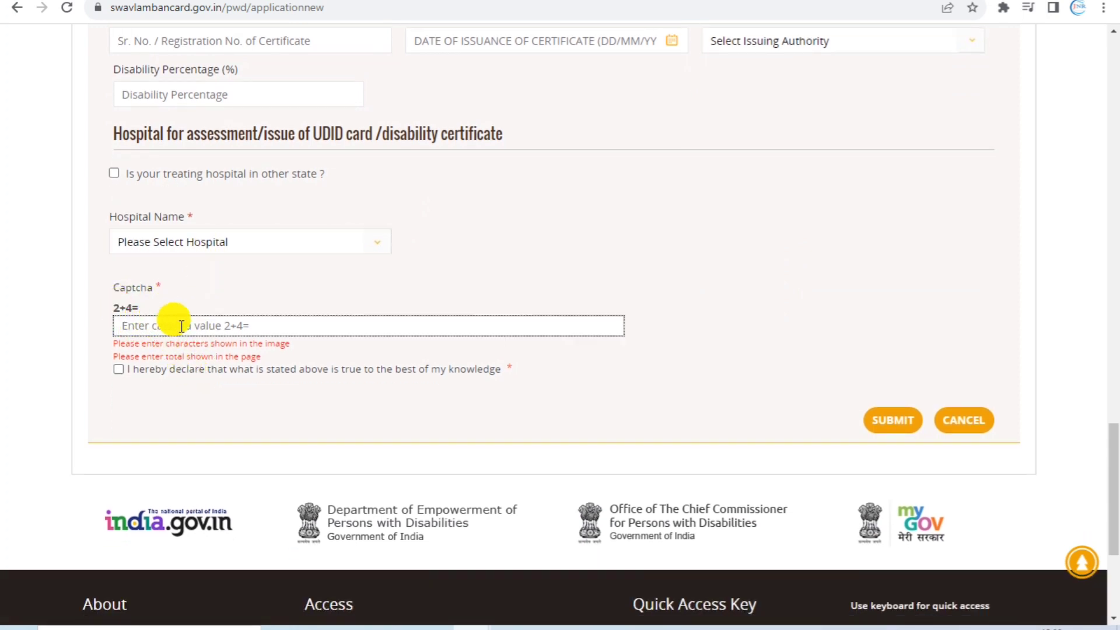
type("6")
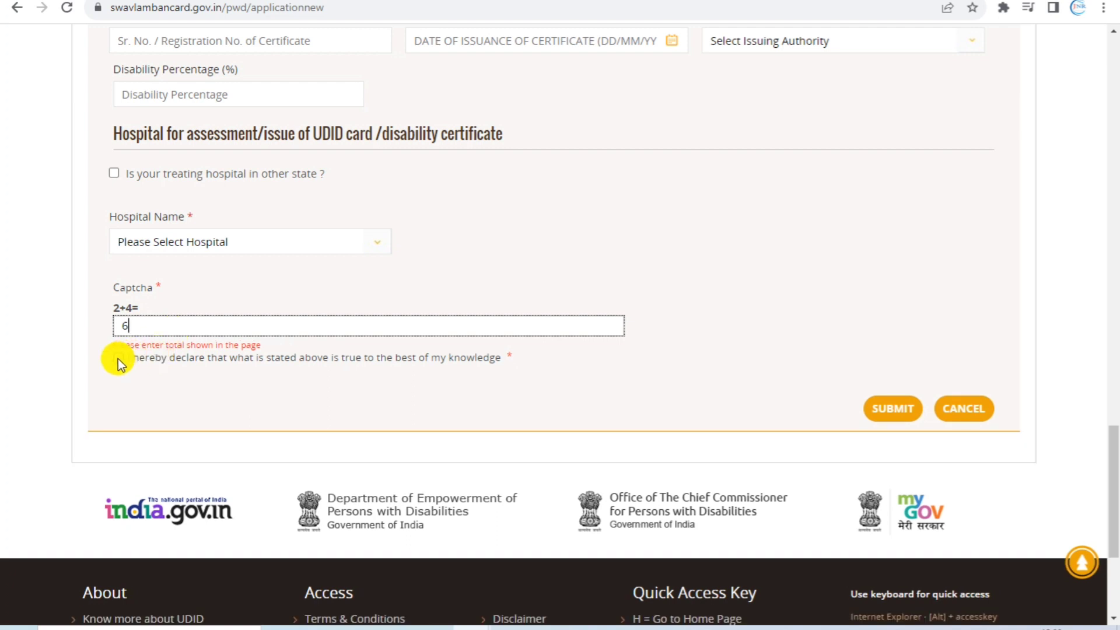
left_click(118, 358)
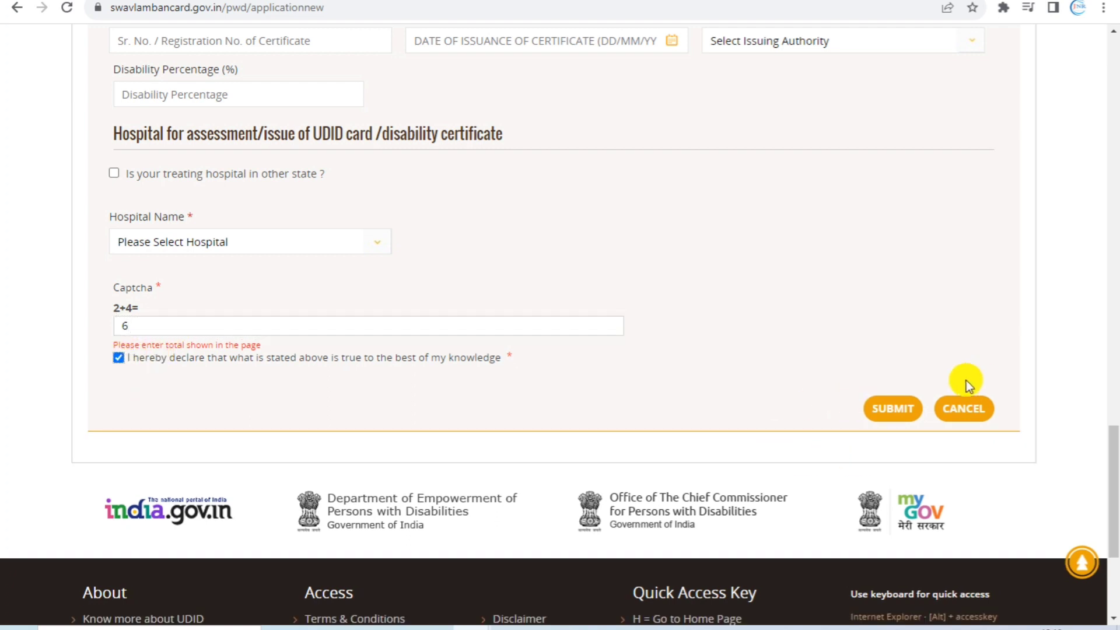
Step: Open the UDID Card Status page and read its notes on the application and card status
scroll(804, 329, "down", 2)
scroll(763, 356, "up", 7)
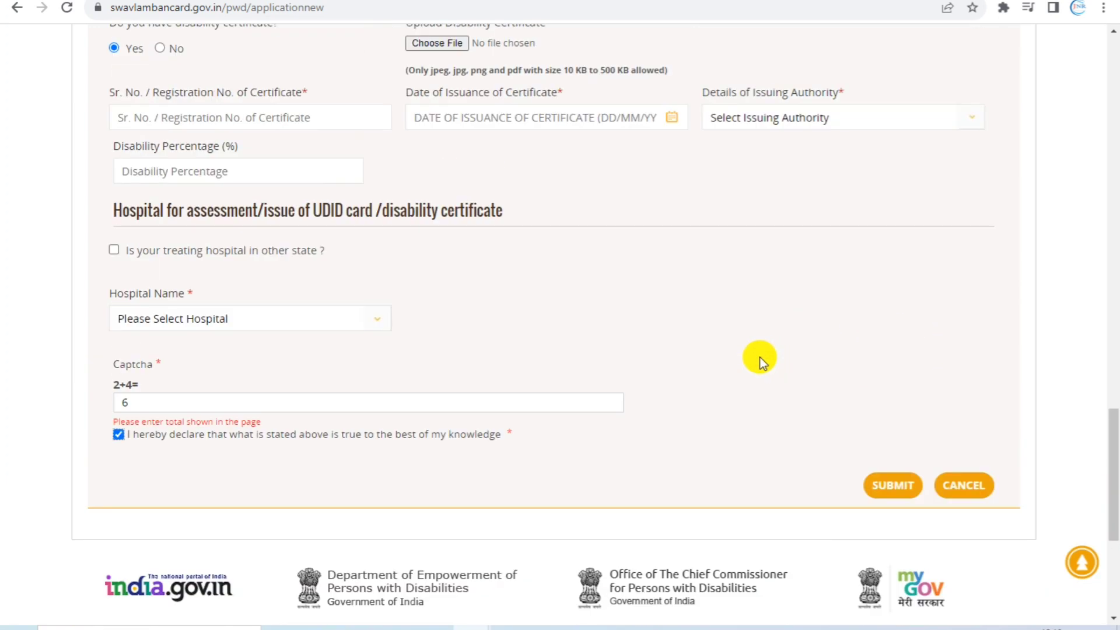
scroll(718, 361, "up", 20)
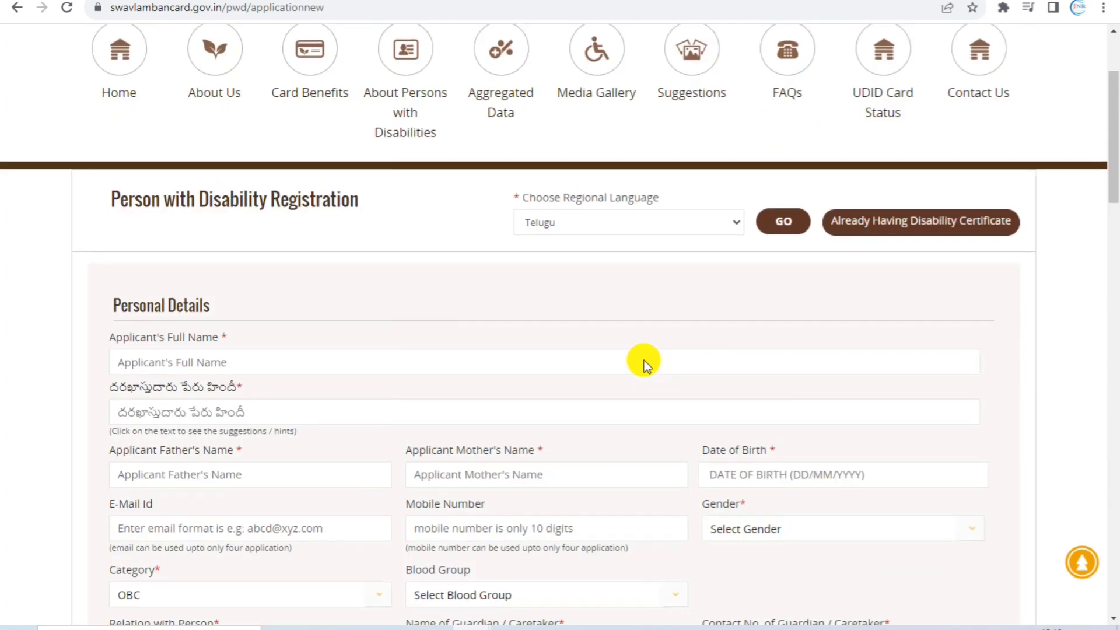
scroll(627, 369, "up", 2)
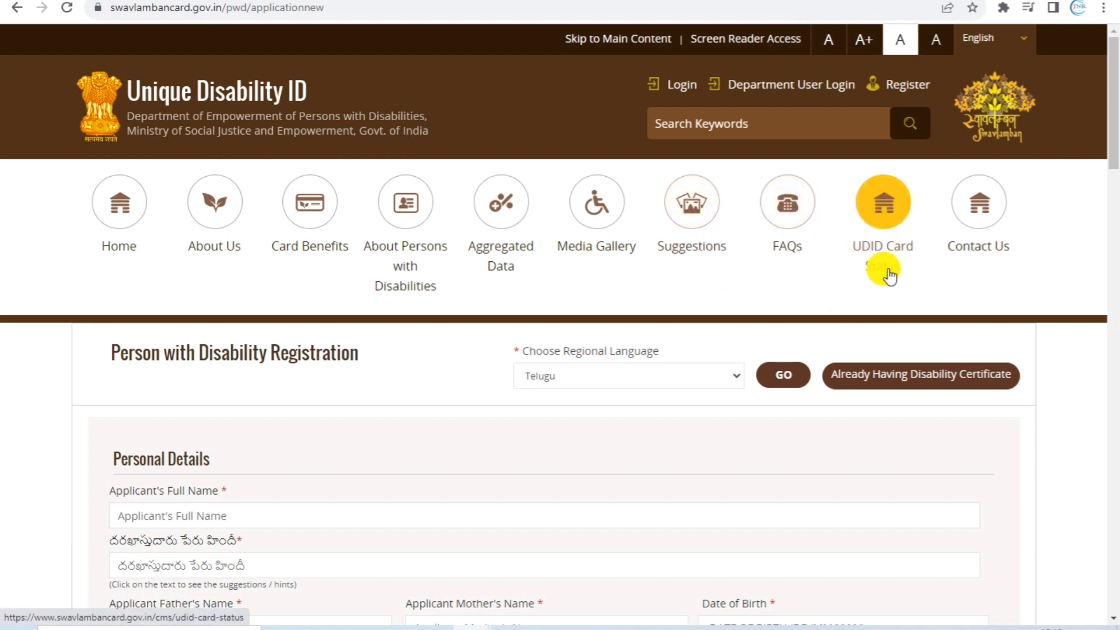
left_click(887, 226)
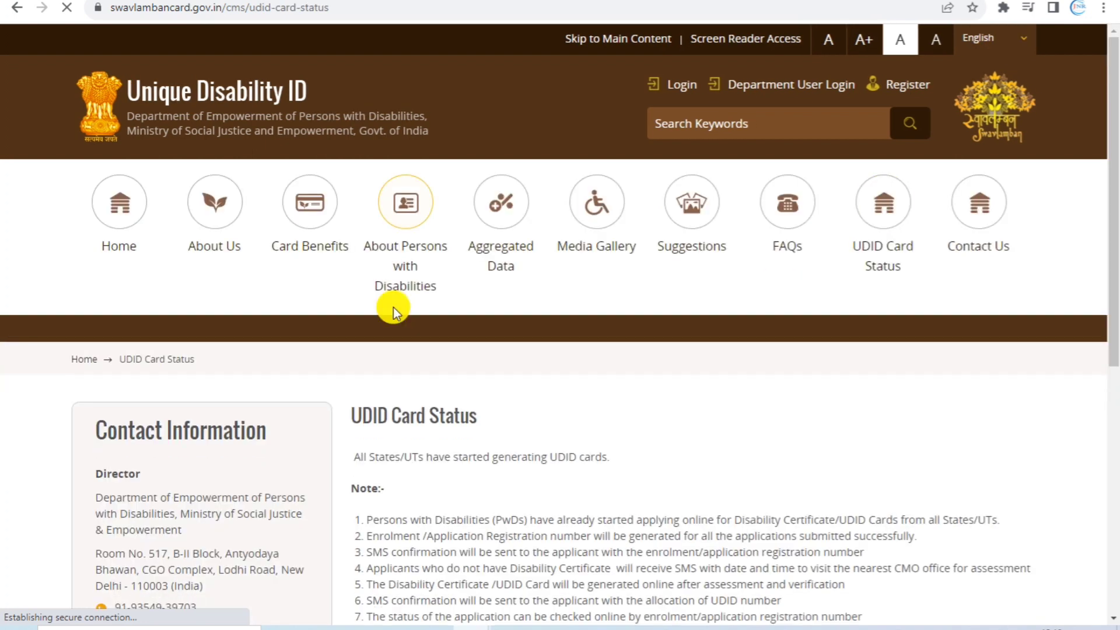
scroll(453, 332, "down", 1)
scroll(524, 383, "down", 5)
scroll(571, 273, "up", 3)
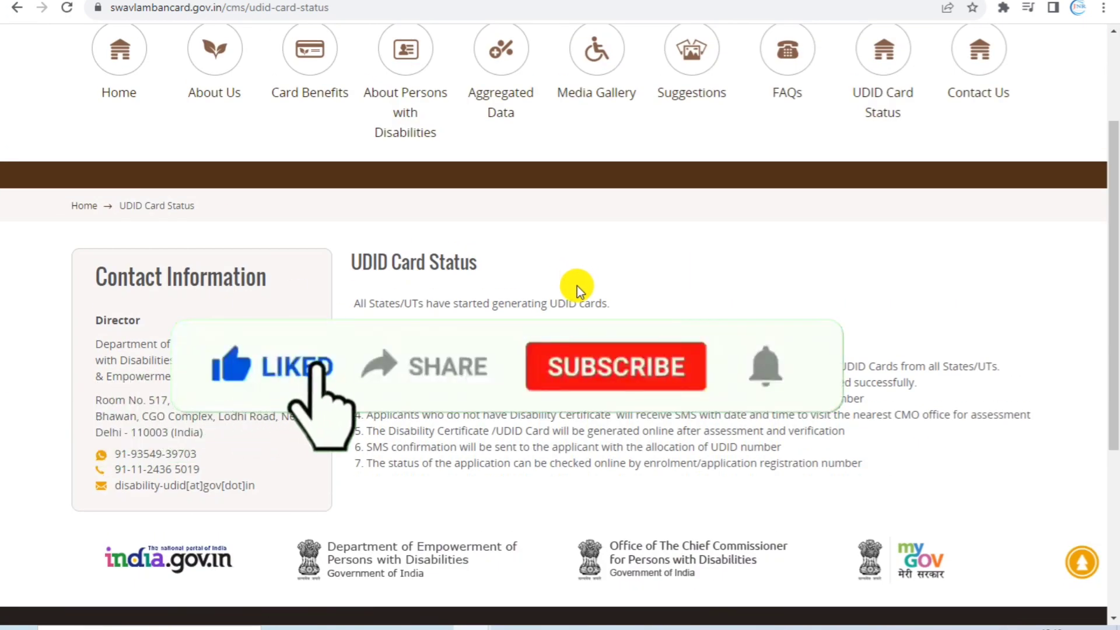
scroll(577, 291, "down", 2)
scroll(577, 295, "up", 4)
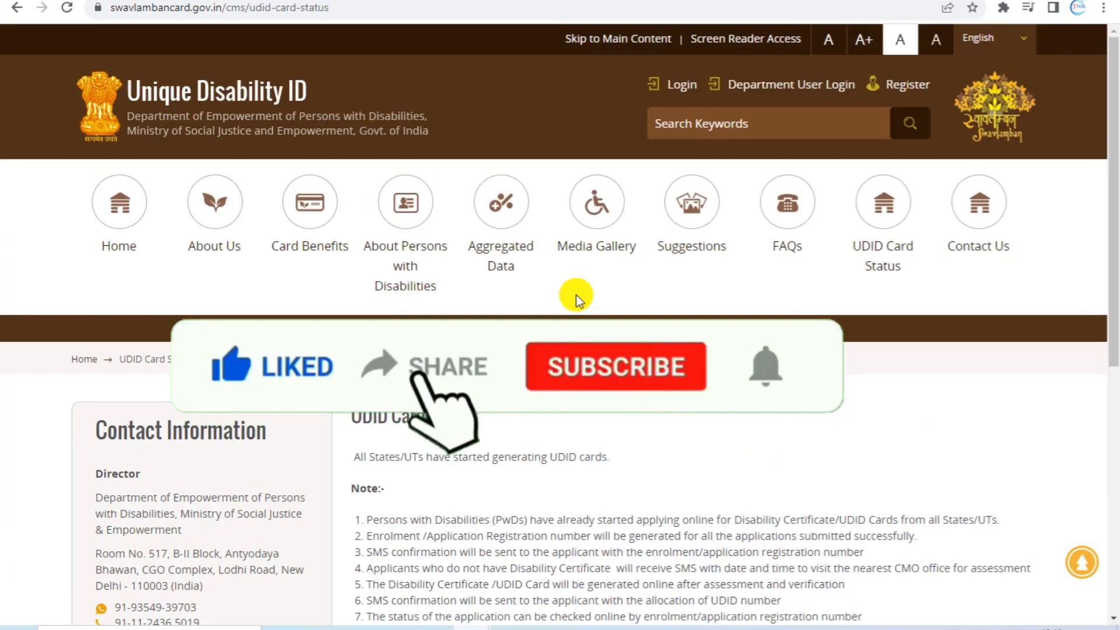